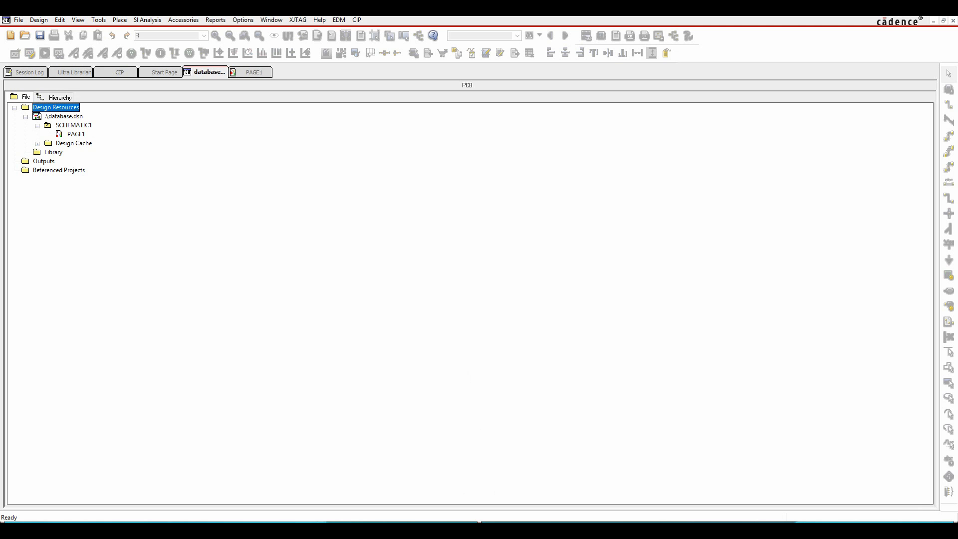
# Step: Switch to the Windows Control Panel and open Administrative Tools
pyautogui.press('super')
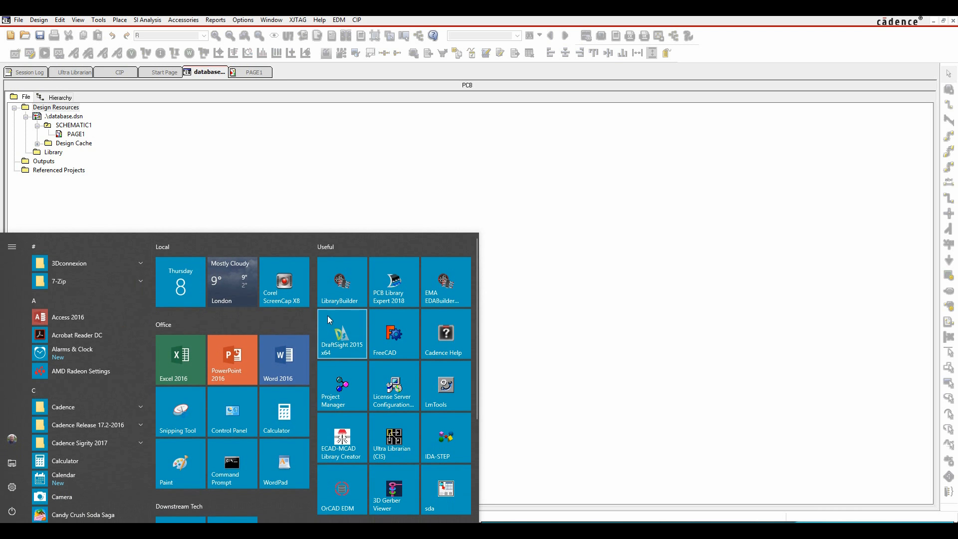
pyautogui.click(223, 418)
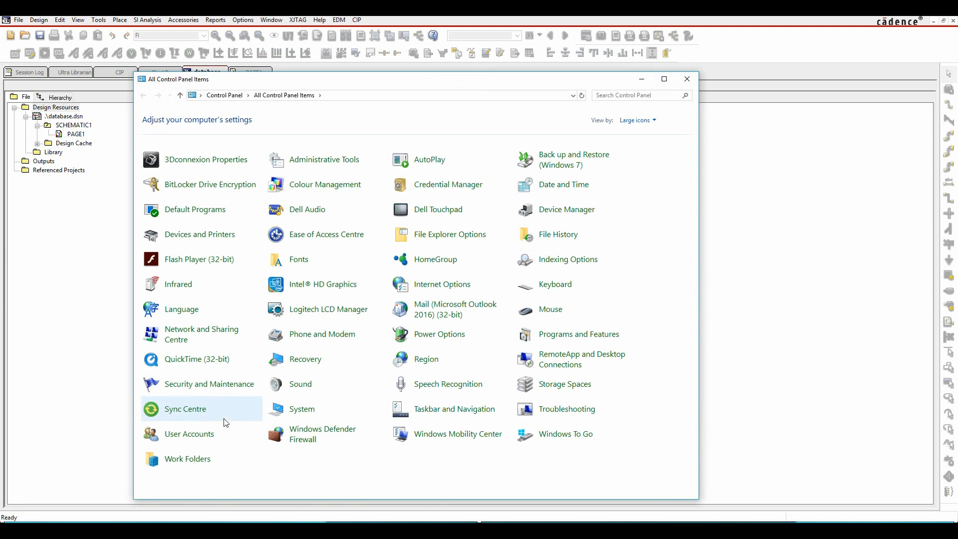
pyautogui.click(330, 161)
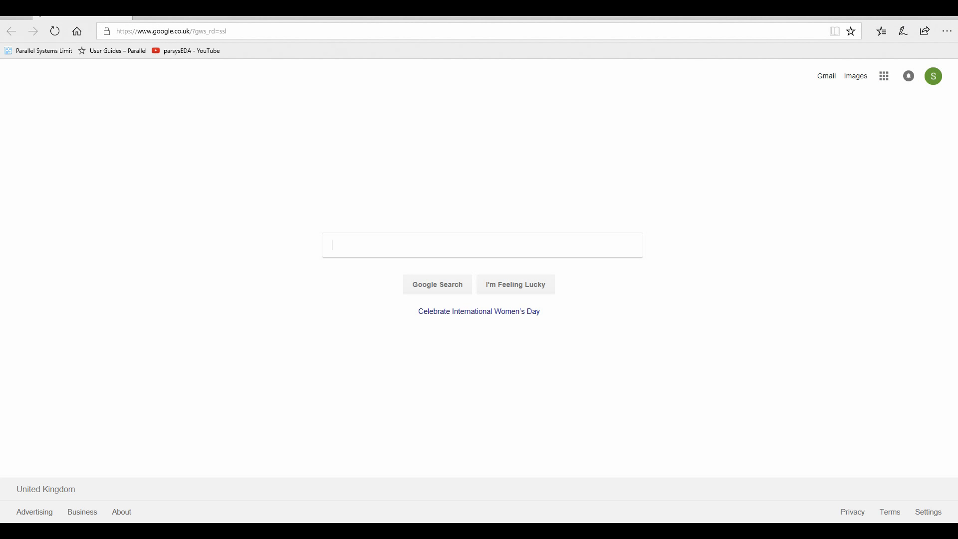
# Step: Open the Capture CIS Data Sources guide from the Parallel Systems User Guides page in the browser and review its 64-bit data source options
pyautogui.click(117, 52)
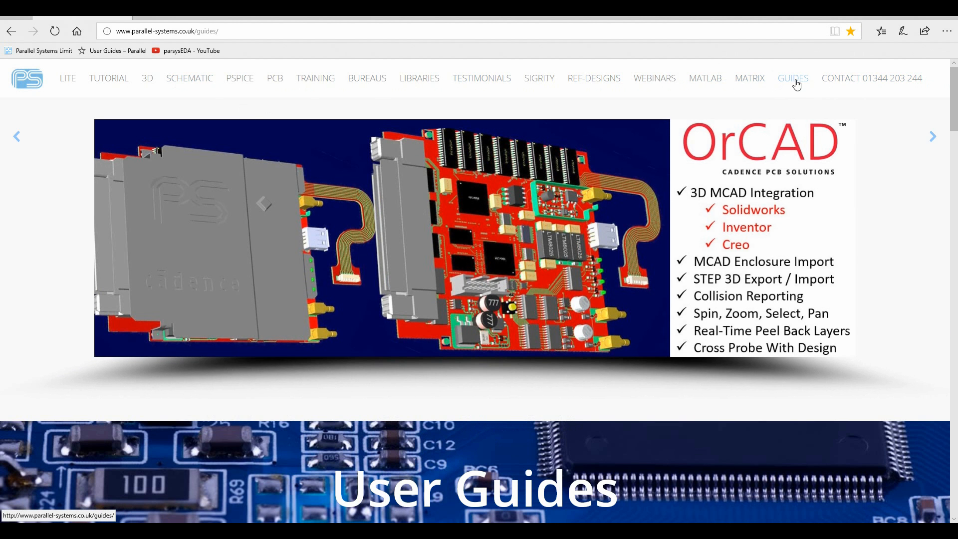
pyautogui.scroll(-10, 611, 274)
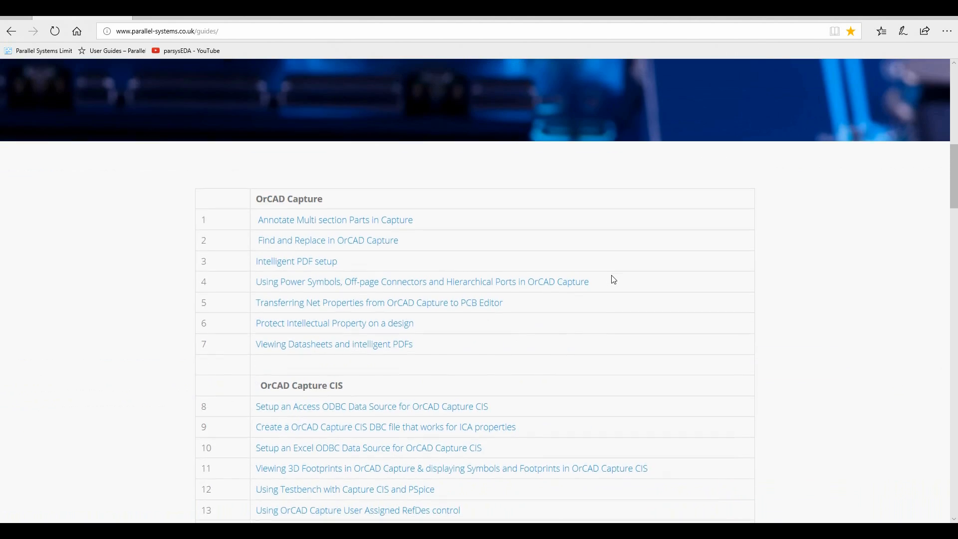
pyautogui.scroll(-3, 611, 279)
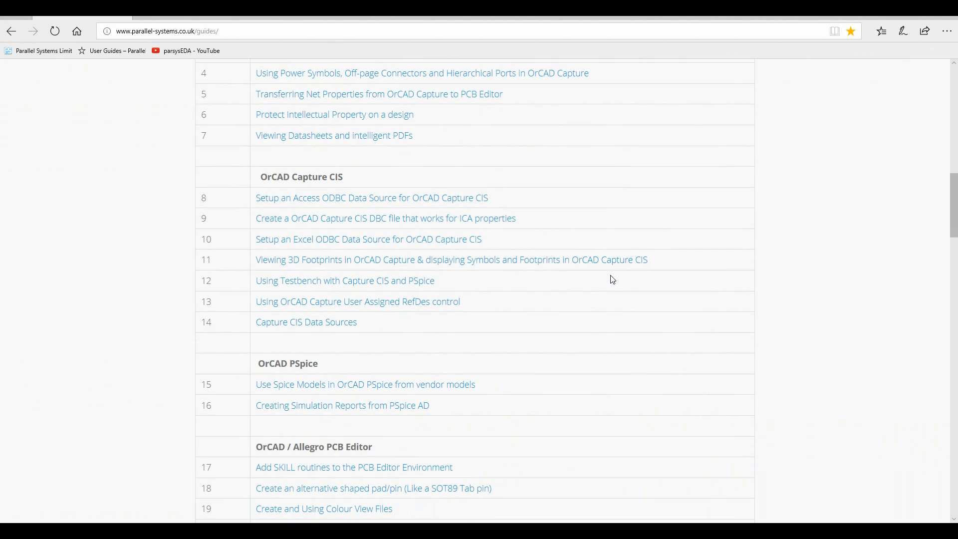
pyautogui.click(315, 324)
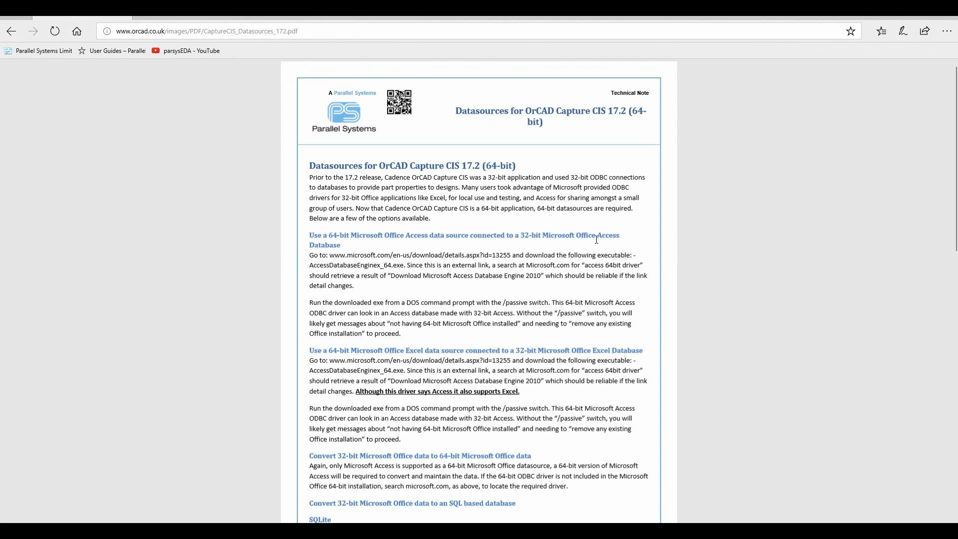
pyautogui.scroll(-3, 464, 338)
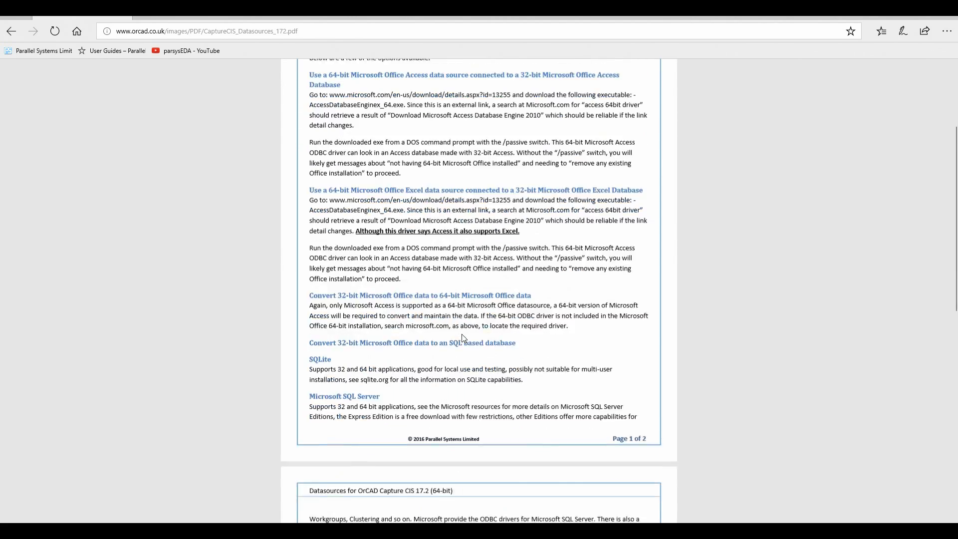
pyautogui.scroll(3, 448, 246)
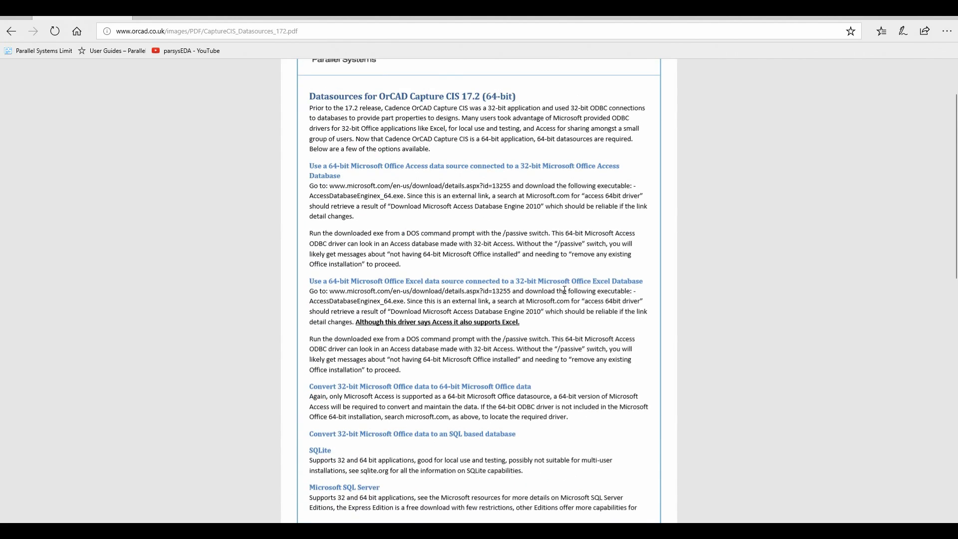
pyautogui.scroll(-4, 535, 274)
pyautogui.scroll(5, 535, 274)
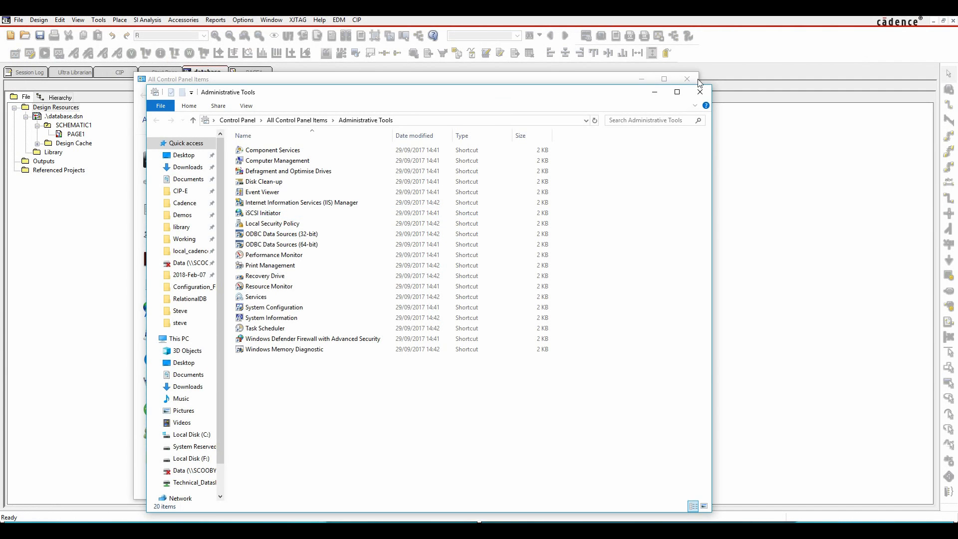
# Step: Add a 64-bit ODBC system data source using Microsoft Access Driver (*.mdb, *.accdb), with MyDB as both name and description
pyautogui.doubleClick(301, 245)
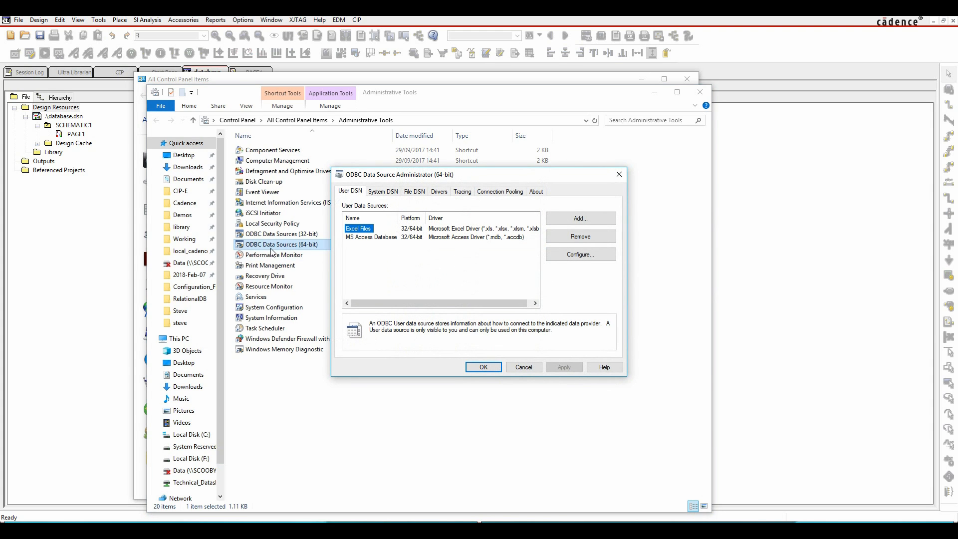
pyautogui.click(388, 192)
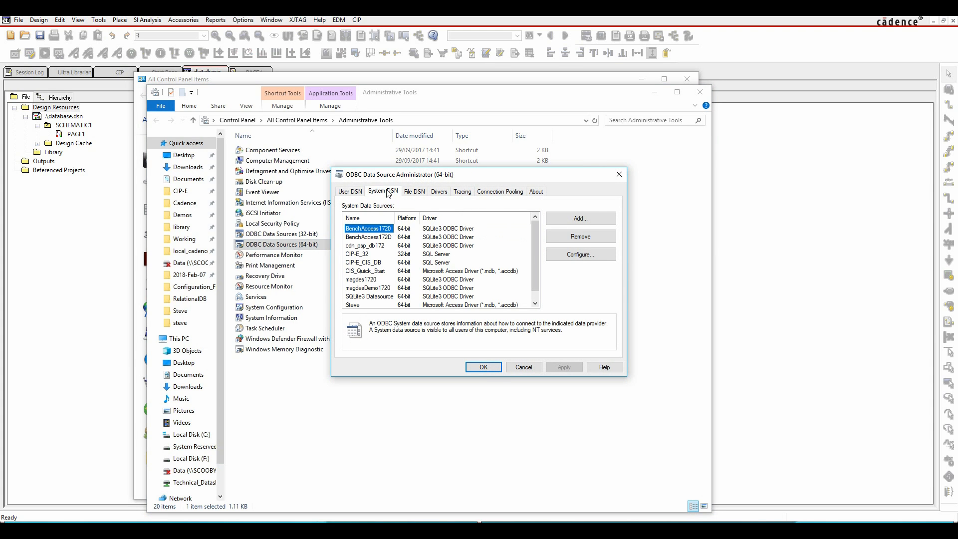
pyautogui.click(584, 220)
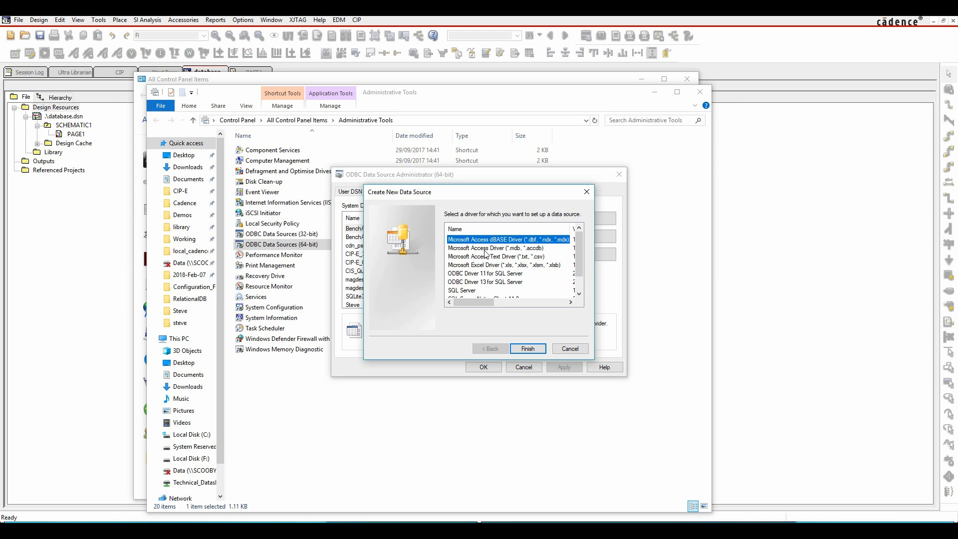
pyautogui.click(505, 249)
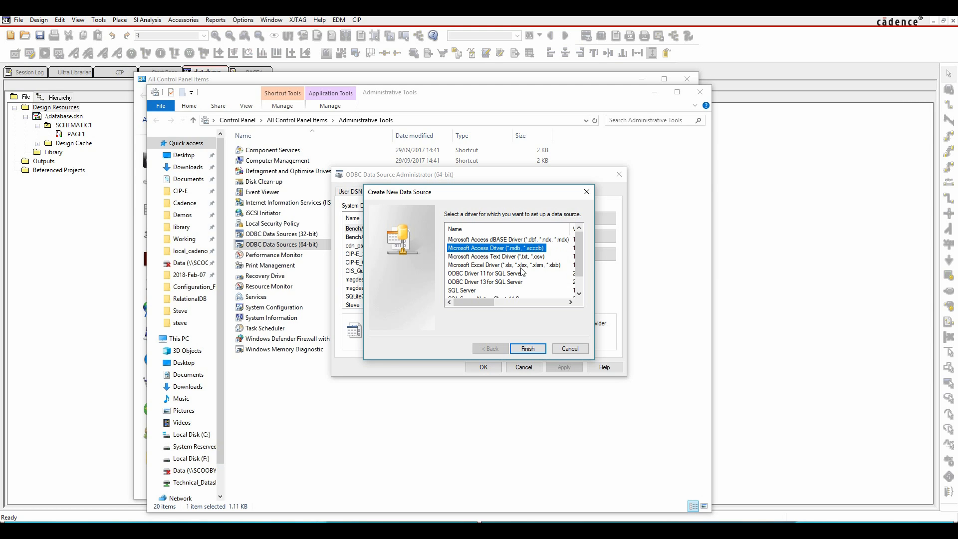
pyautogui.click(531, 350)
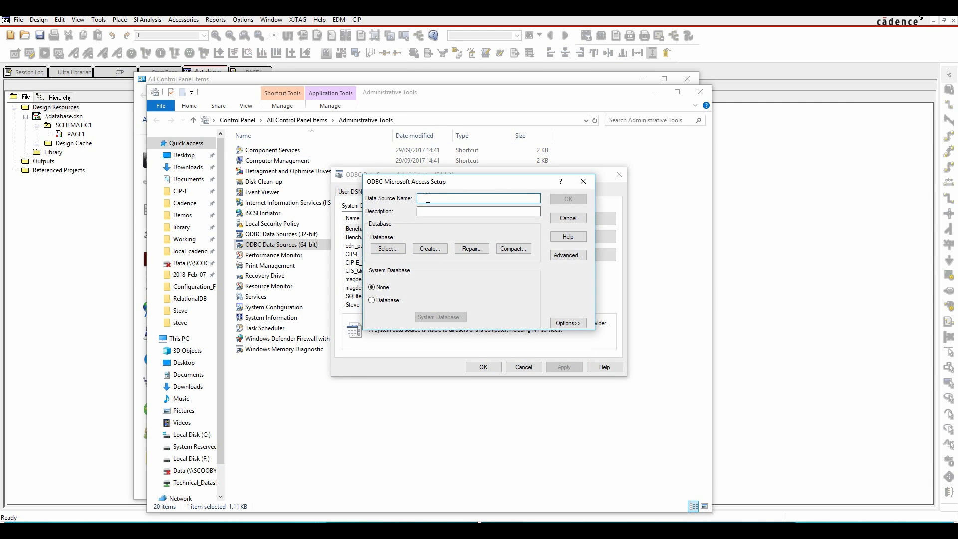
pyautogui.write('MyDB')
pyautogui.click(427, 210)
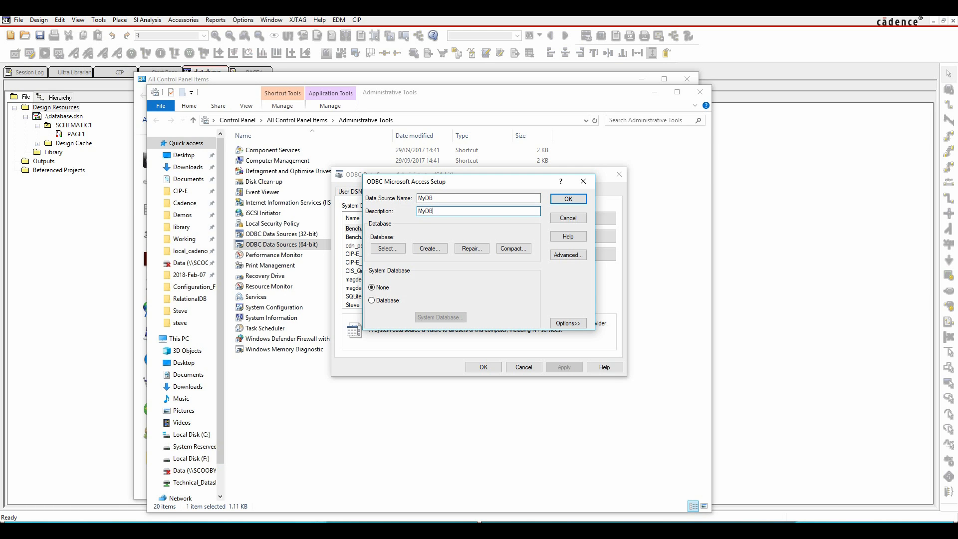
# Step: Link the MyDB data source to CIS_QuickStart_DB.accdb in C:\Working\CISQuickStart and save its setup
pyautogui.click(388, 248)
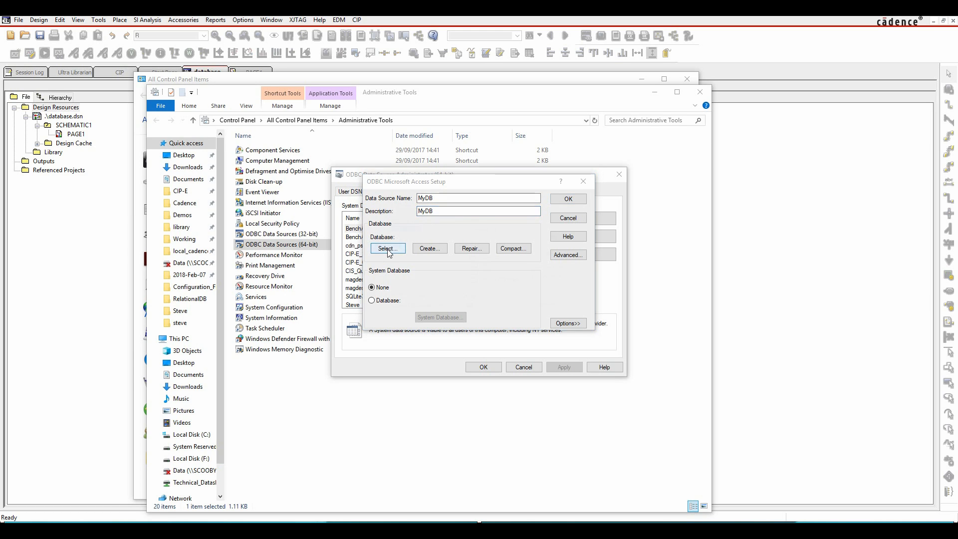
pyautogui.doubleClick(473, 242)
pyautogui.scroll(-6, 487, 269)
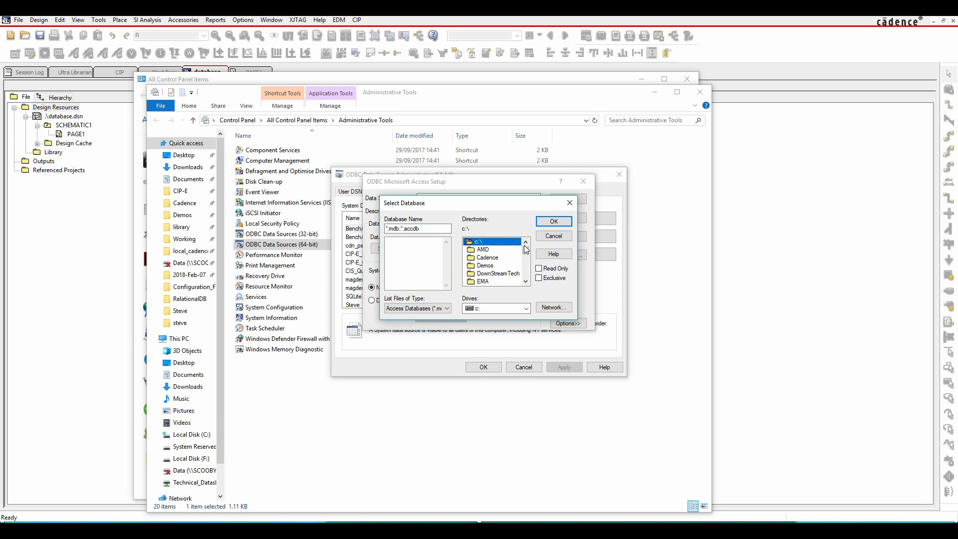
pyautogui.doubleClick(487, 273)
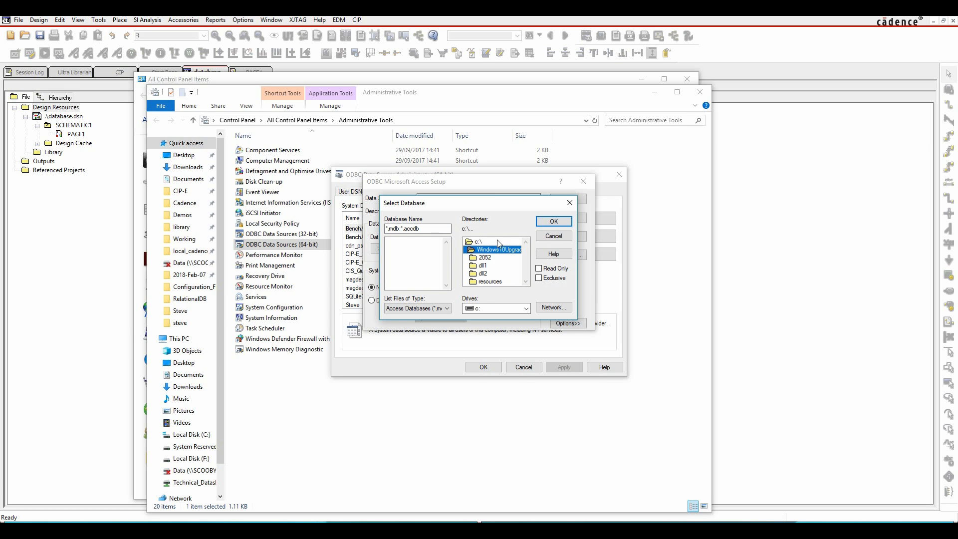
pyautogui.click(484, 243)
pyautogui.doubleClick(479, 242)
pyautogui.scroll(-5, 487, 270)
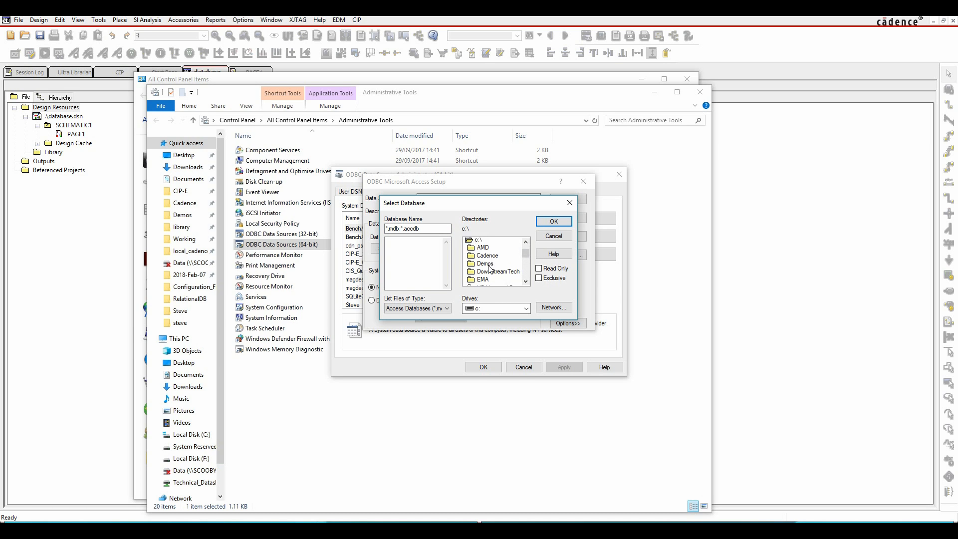
pyautogui.scroll(-1, 488, 273)
pyautogui.doubleClick(491, 280)
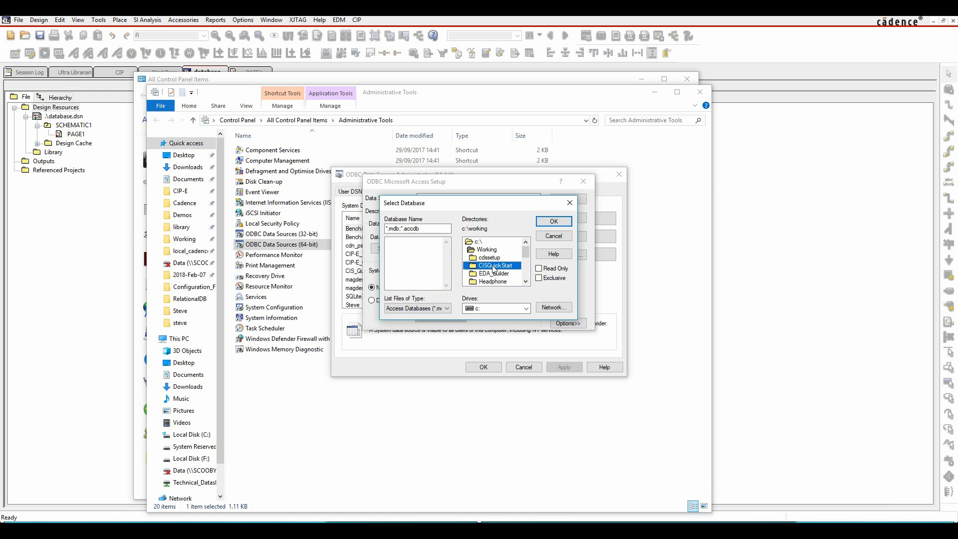
pyautogui.doubleClick(494, 265)
pyautogui.click(425, 241)
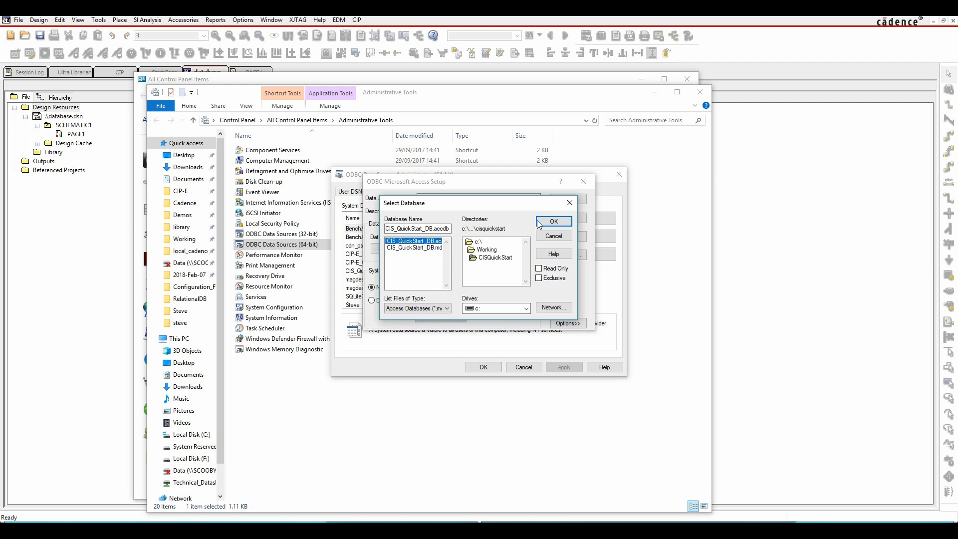
pyautogui.click(554, 221)
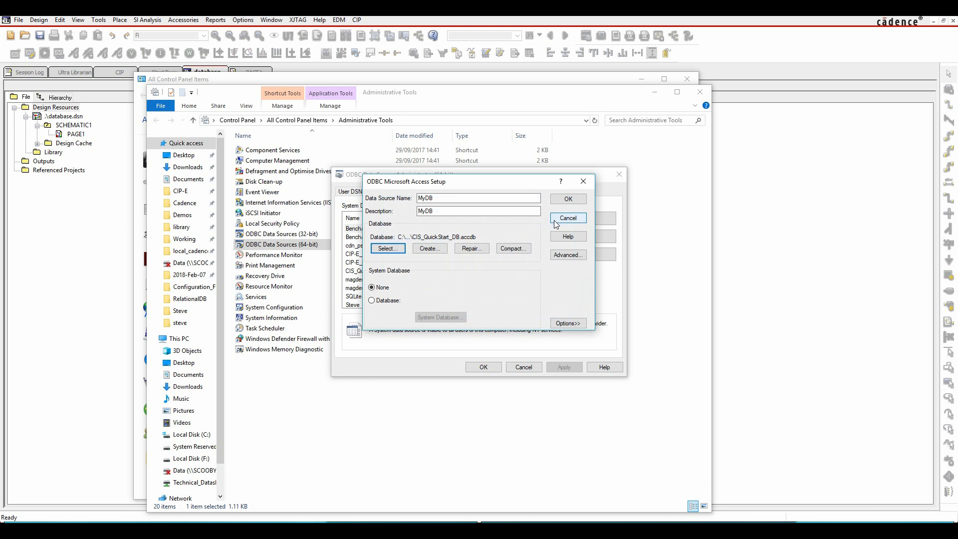
pyautogui.click(580, 202)
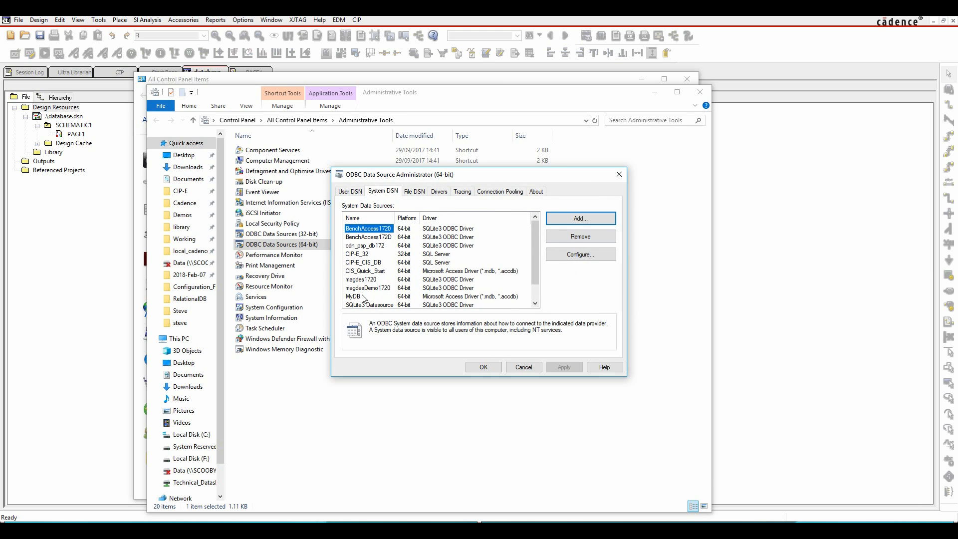
# Step: Accept the ODBC data source changes and close the Administrative Tools and Control Panel windows
pyautogui.click(484, 367)
pyautogui.click(707, 93)
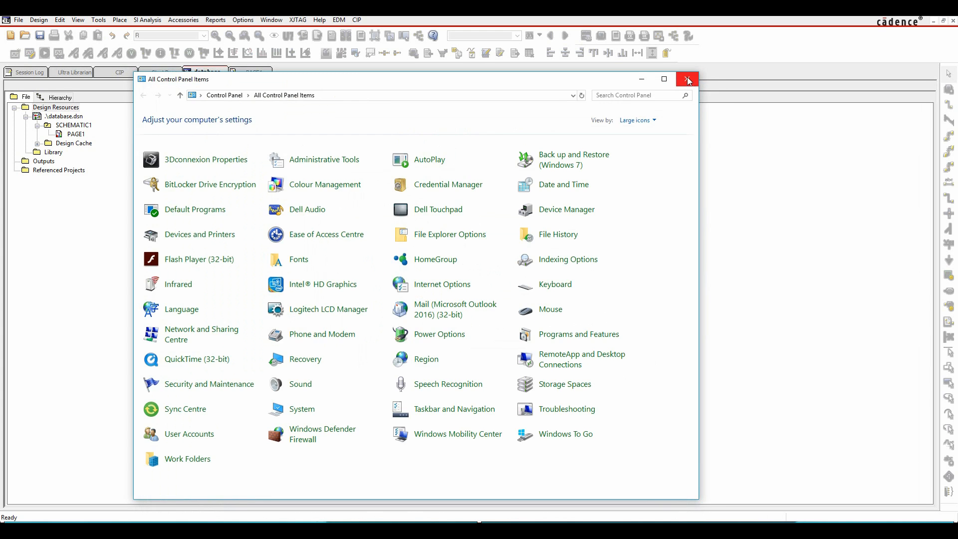
pyautogui.click(687, 78)
# Step: Start a new CIS database configuration file in OrCAD Capture with MyDB as its data source
pyautogui.click(232, 21)
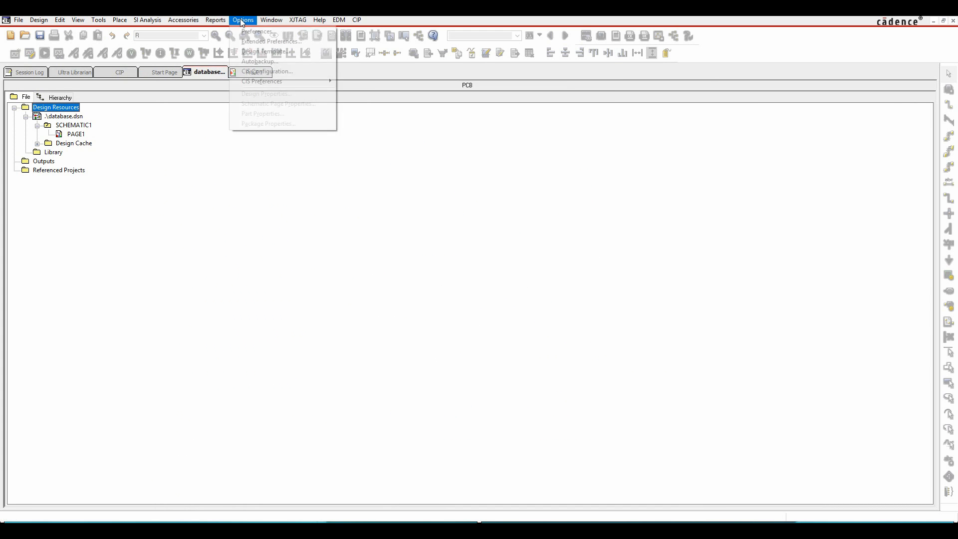
pyautogui.click(271, 73)
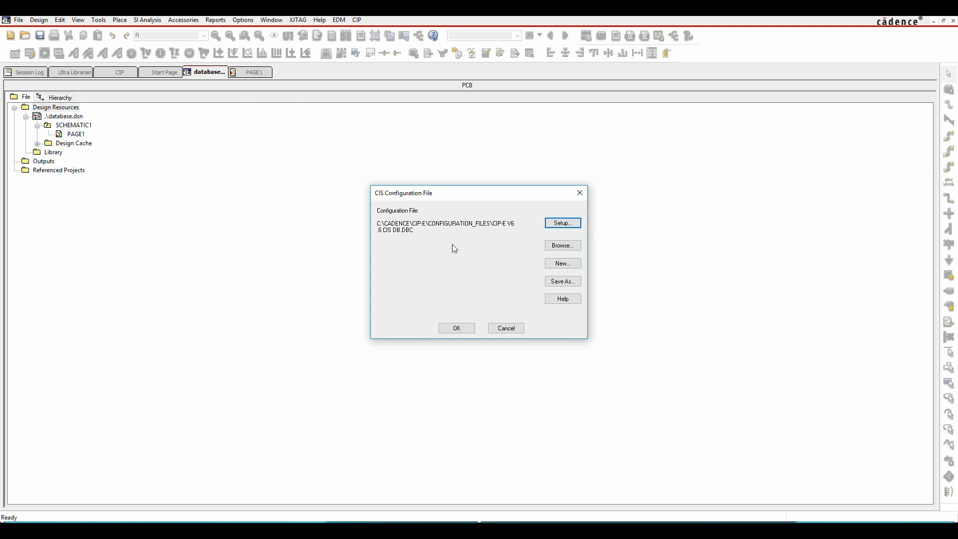
pyautogui.click(563, 262)
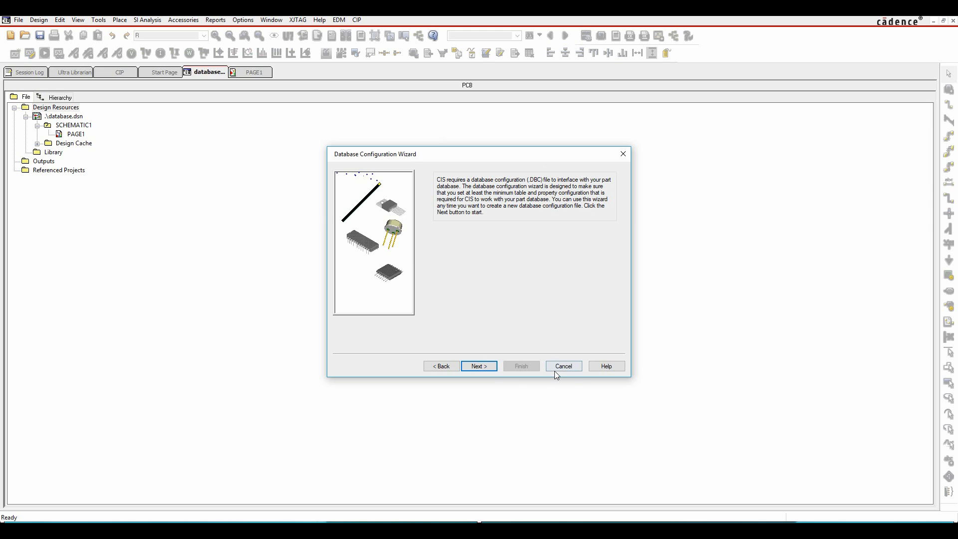
pyautogui.click(482, 367)
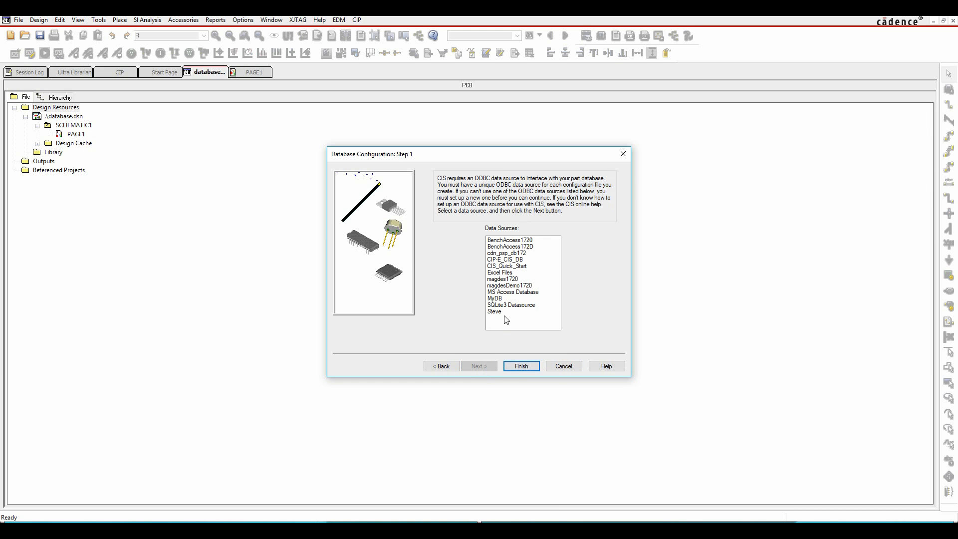
pyautogui.click(500, 300)
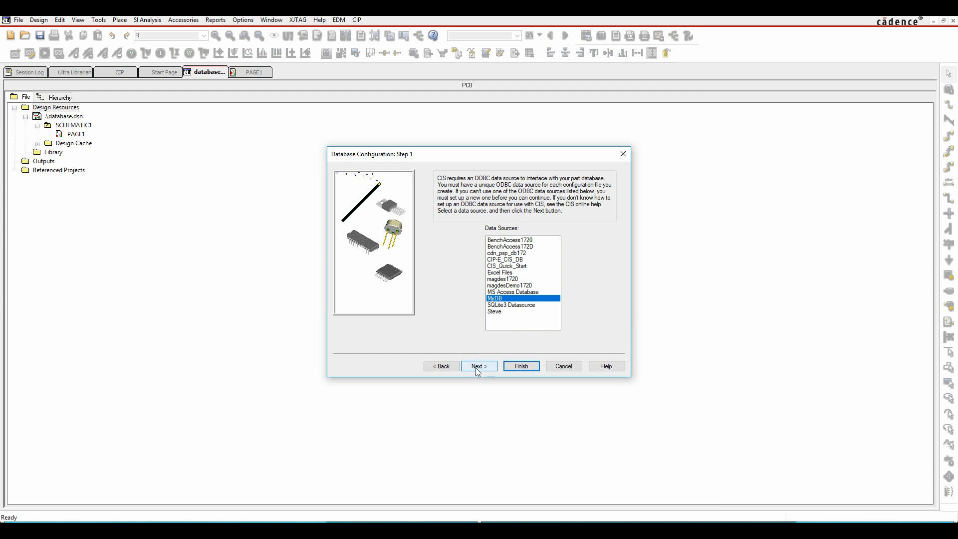
pyautogui.click(475, 367)
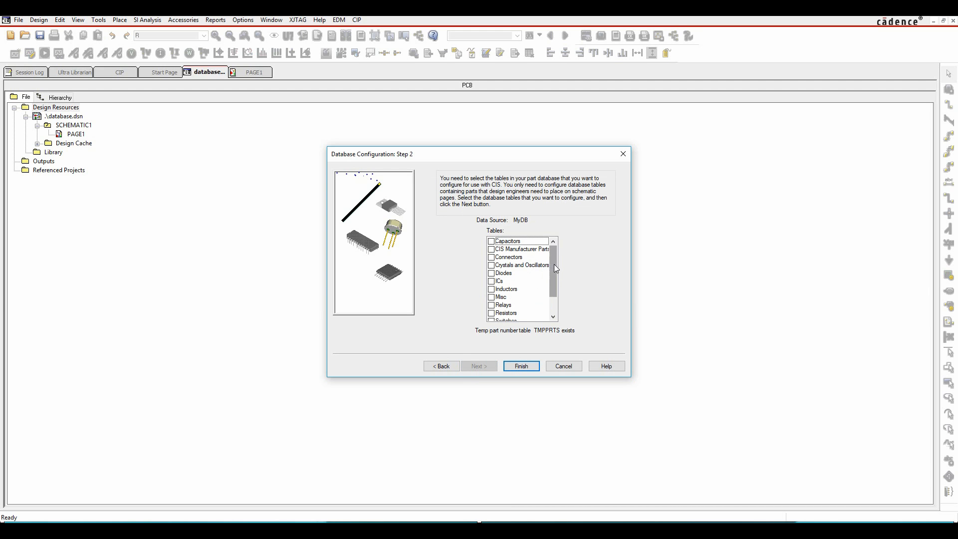
# Step: Include the Capacitors, Diodes and ICs tables in the CIS database configuration
pyautogui.moveTo(553, 264); pyautogui.dragTo(555, 242)
pyautogui.click(491, 241)
pyautogui.click(491, 273)
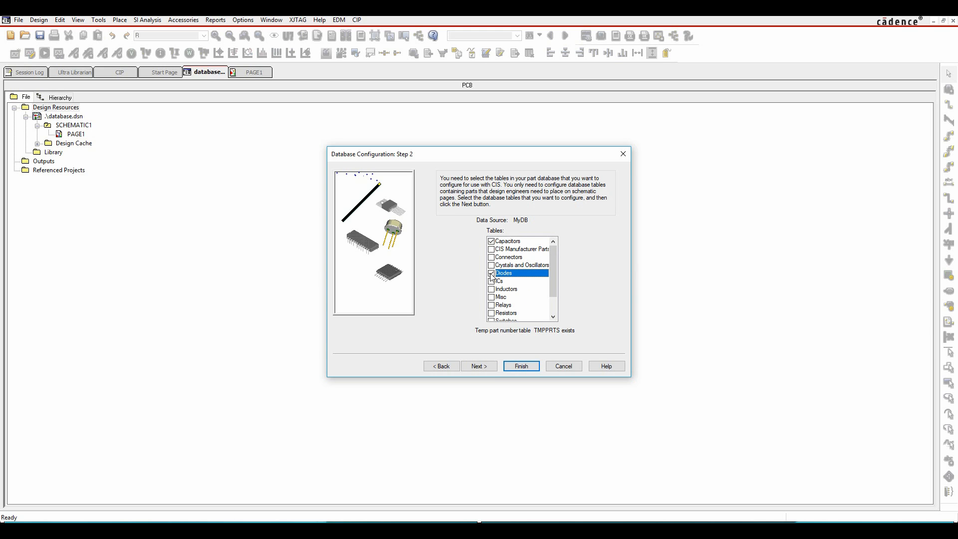
pyautogui.click(491, 281)
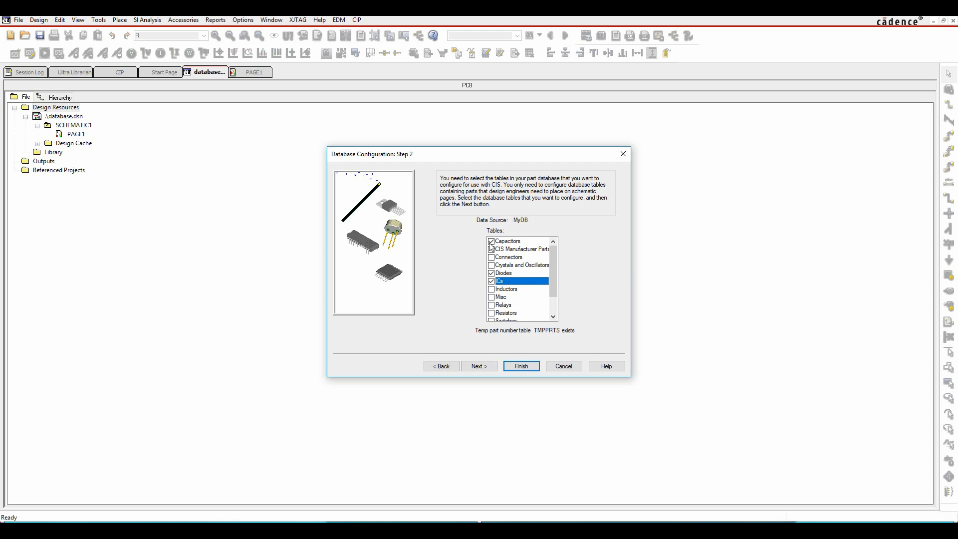
pyautogui.click(479, 367)
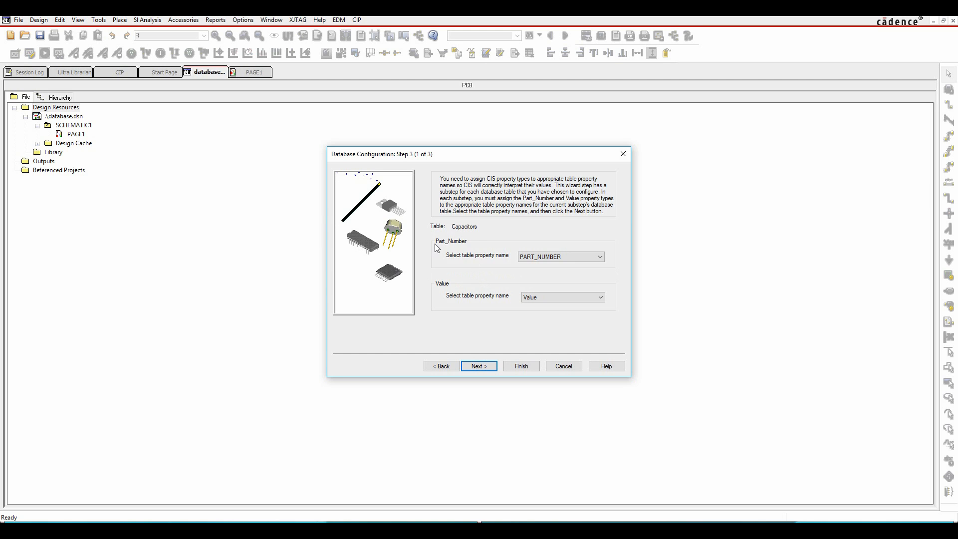
# Step: Map Part_Number to PART_NUMBER and Value to Value for the Capacitors table and accept these mappings for Diodes and ICs
pyautogui.click(554, 262)
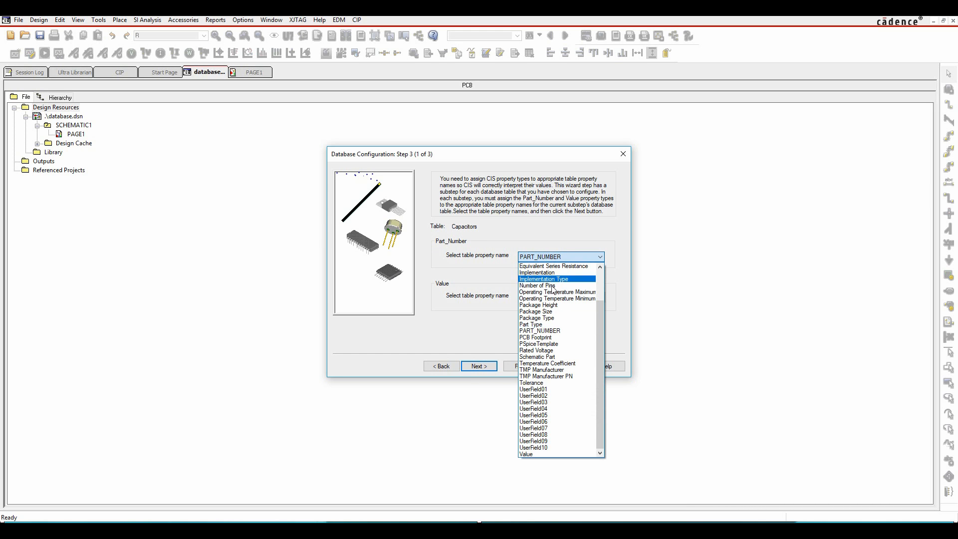
pyautogui.click(545, 331)
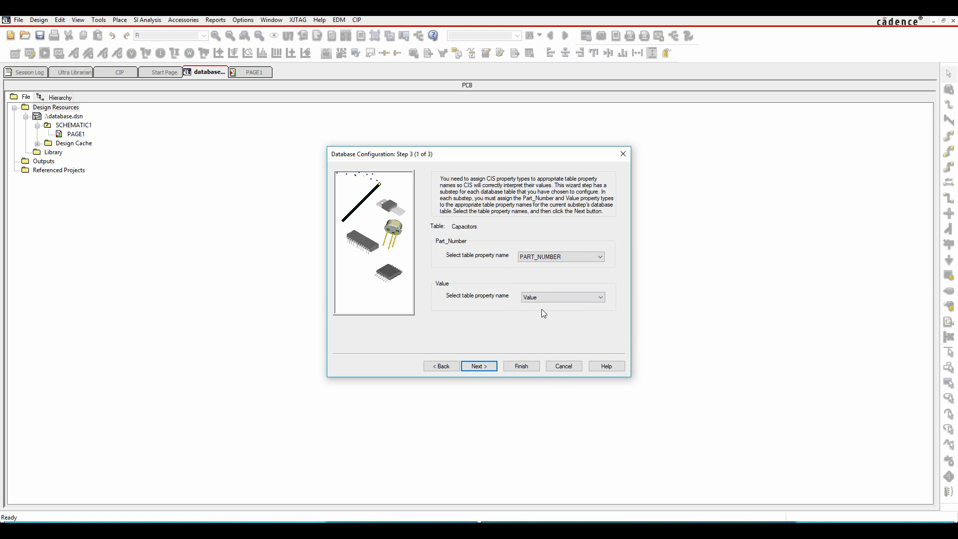
pyautogui.click(483, 367)
pyautogui.click(483, 367)
pyautogui.click(483, 368)
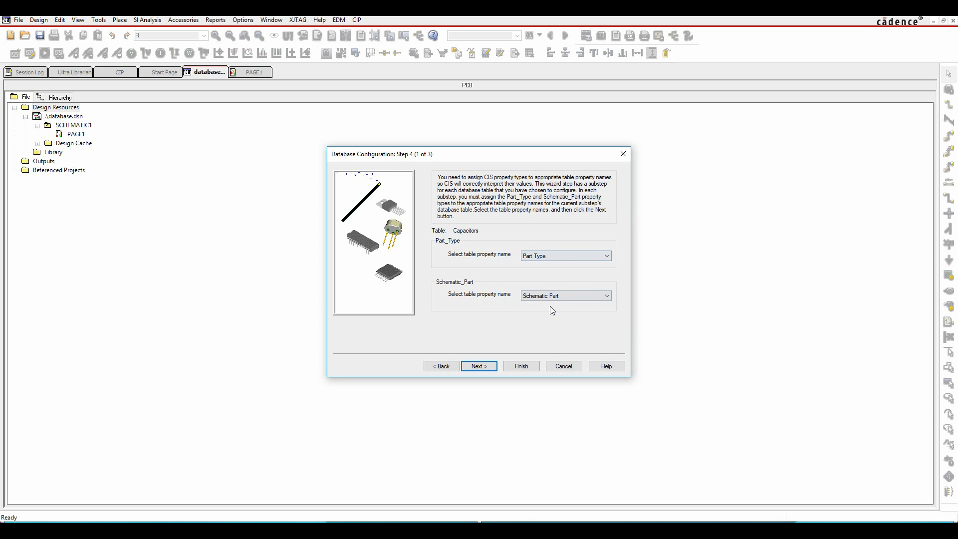
# Step: Accept Part Type and Schematic Part as the Part_Type and Schematic_Part properties for all three tables
pyautogui.click(479, 368)
pyautogui.click(479, 368)
pyautogui.click(479, 368)
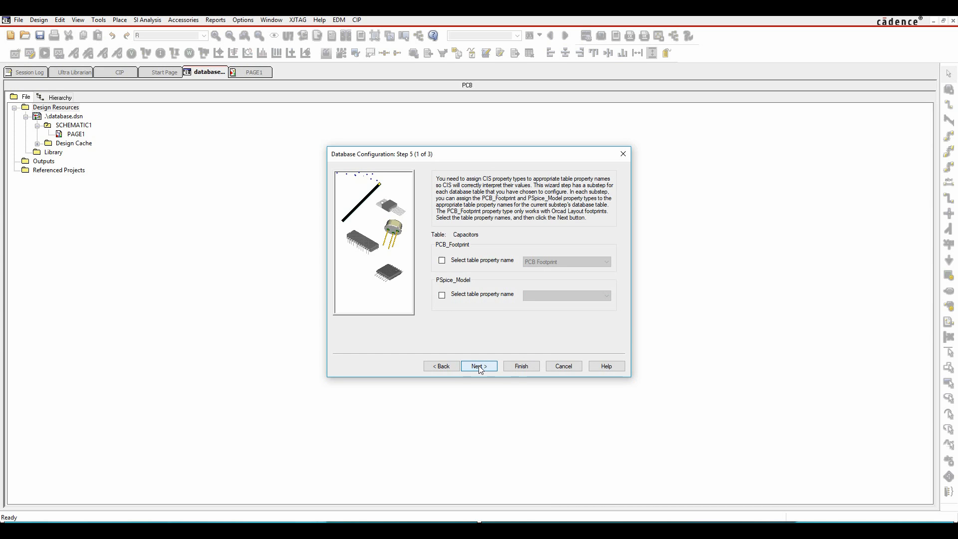
# Step: Map PCB_Footprint to PCB Footprint and PSpice_Model to PSpiceTemplate for the Capacitors table, and continue past the Diodes and ICs tables
pyautogui.click(441, 260)
pyautogui.click(443, 295)
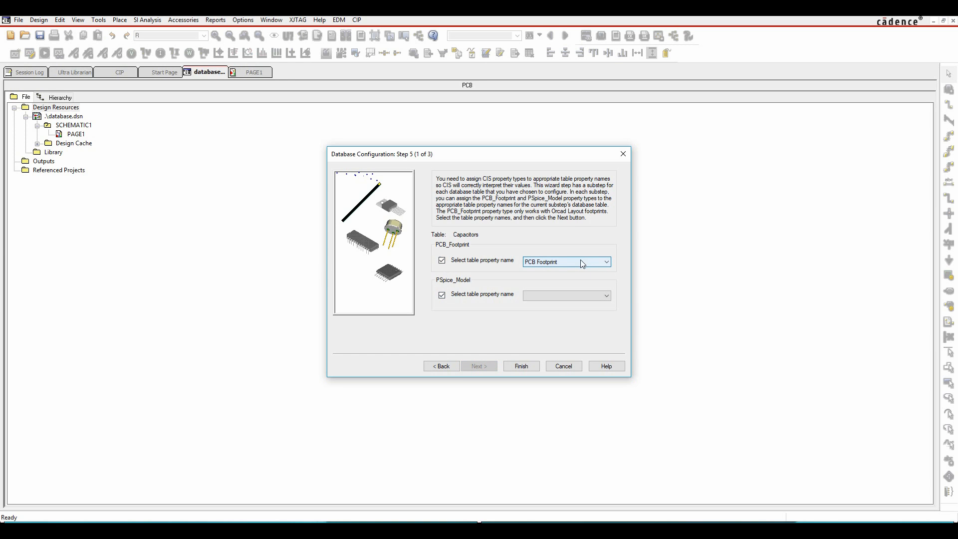
pyautogui.click(557, 296)
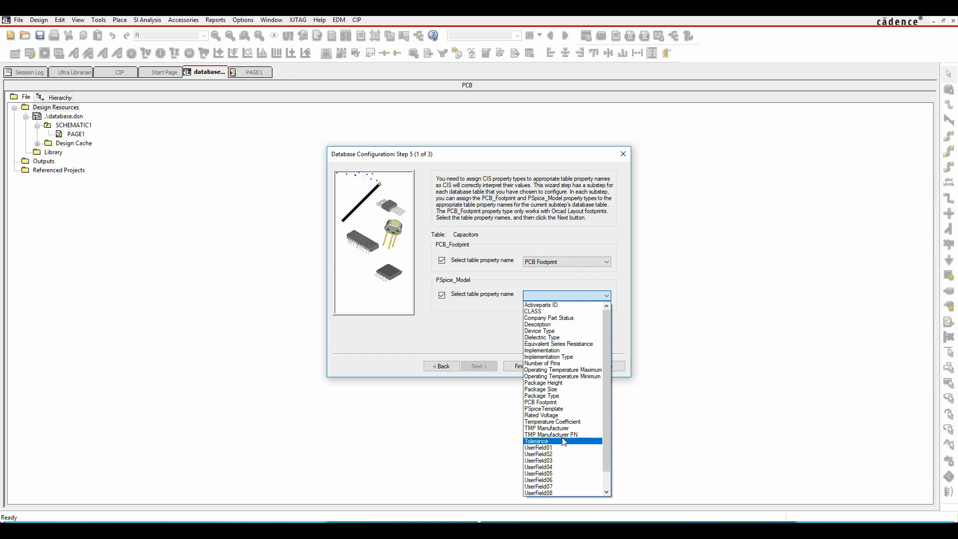
pyautogui.click(557, 409)
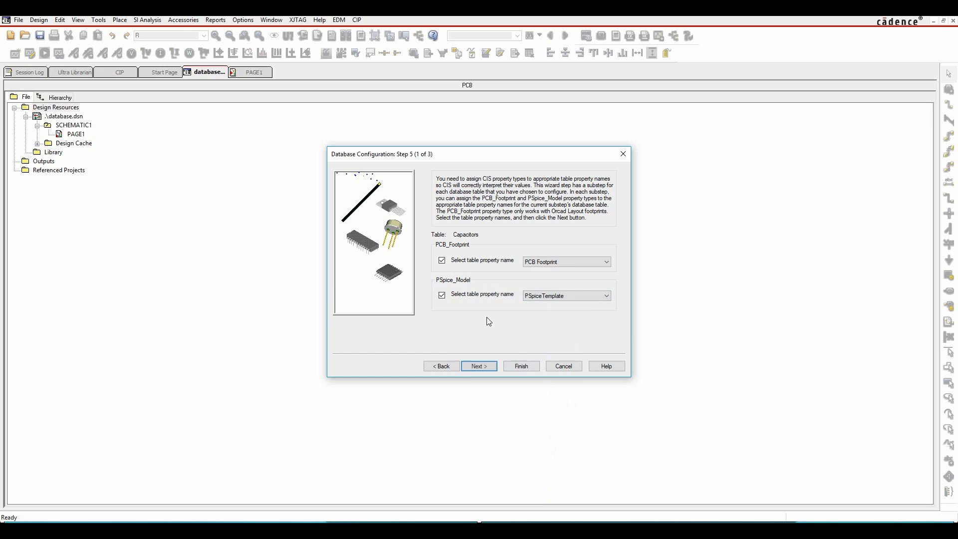
pyautogui.click(479, 366)
pyautogui.click(480, 368)
pyautogui.click(480, 368)
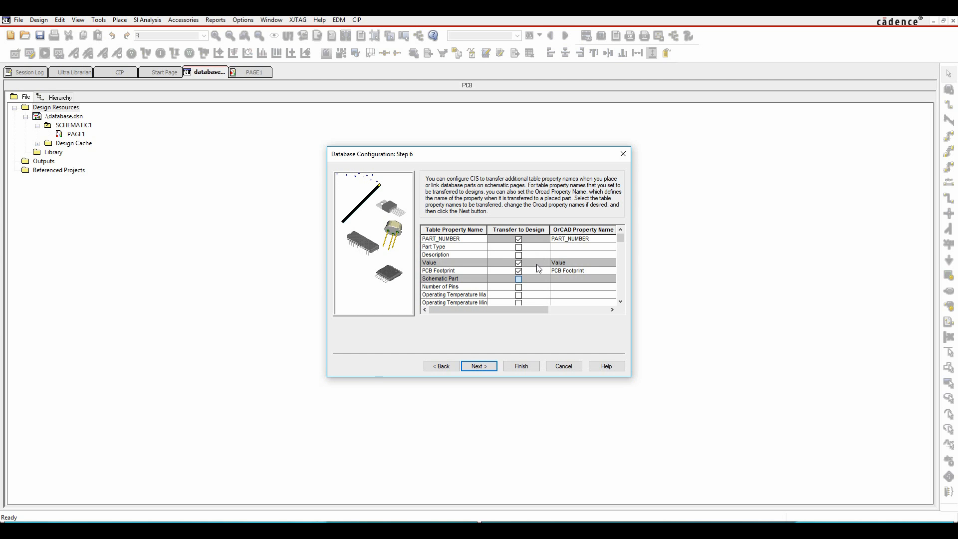
# Step: Set Description to transfer to the design and finish the wizard with the remaining defaults, keeping Value as the only keyed property
pyautogui.click(520, 255)
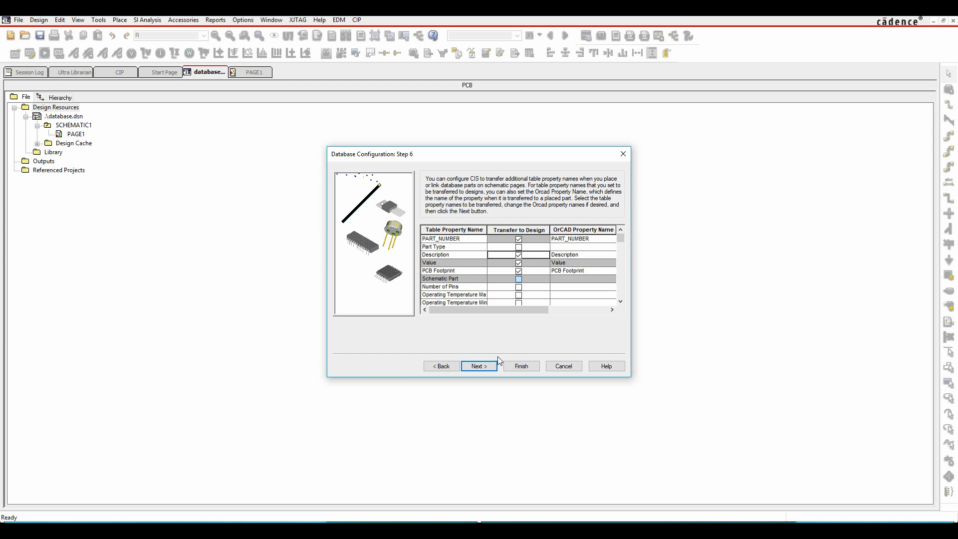
pyautogui.click(481, 368)
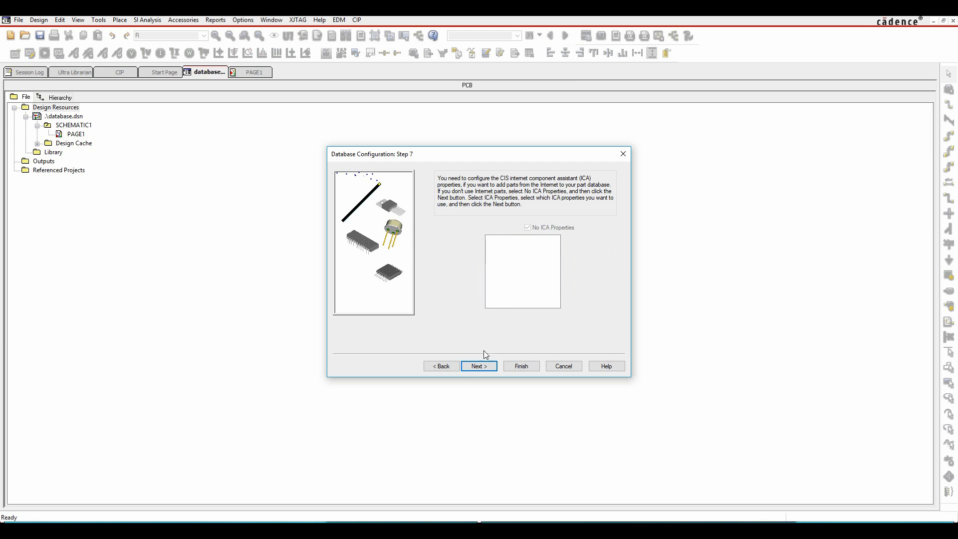
pyautogui.click(480, 366)
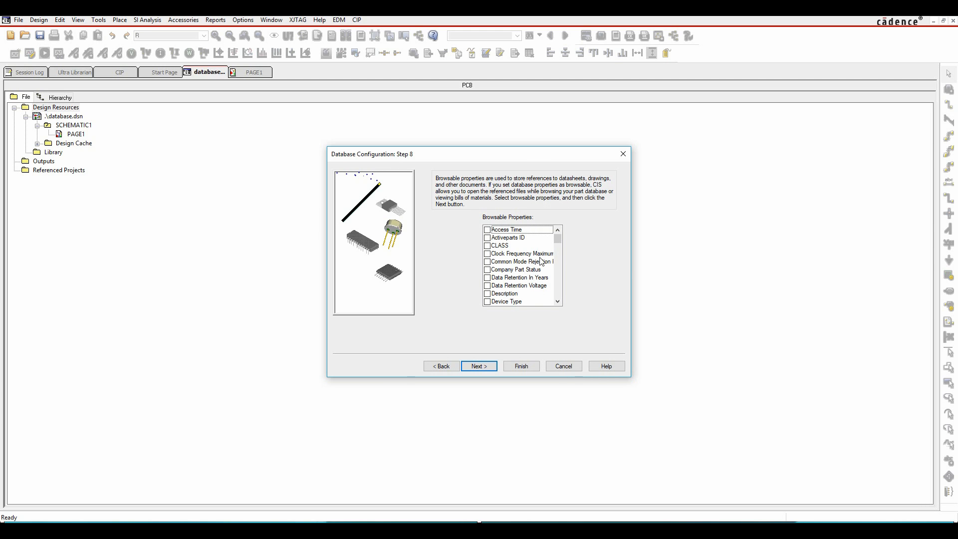
pyautogui.click(490, 368)
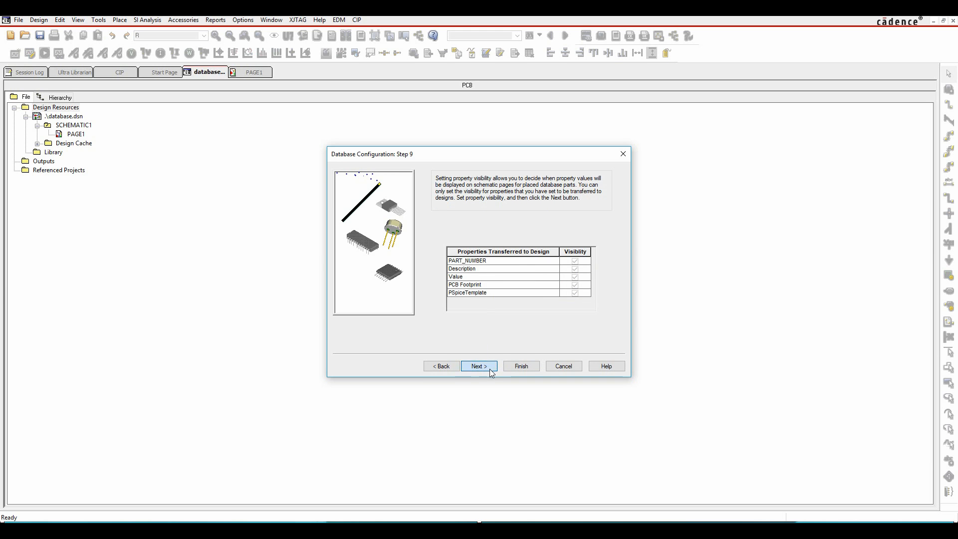
pyautogui.click(489, 368)
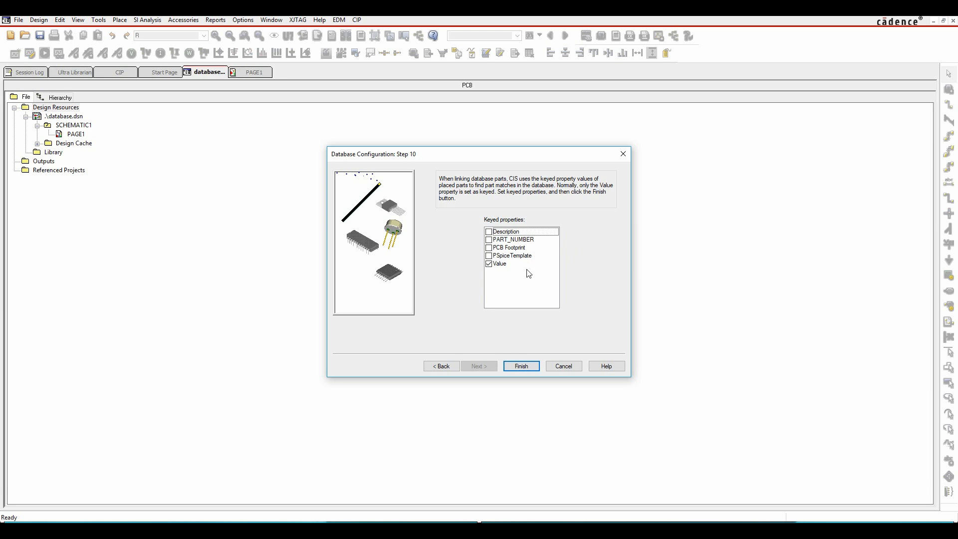
pyautogui.click(516, 365)
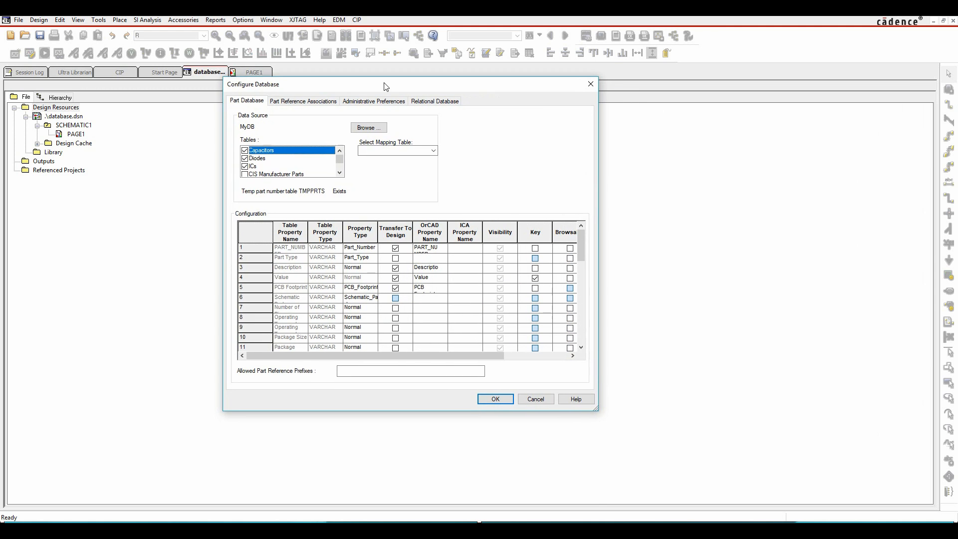
# Step: Enlarge the Configure Database dialog and fit the Transfer To Design and OrCAD Property Name columns to their contents
pyautogui.moveTo(597, 410); pyautogui.dragTo(776, 488)
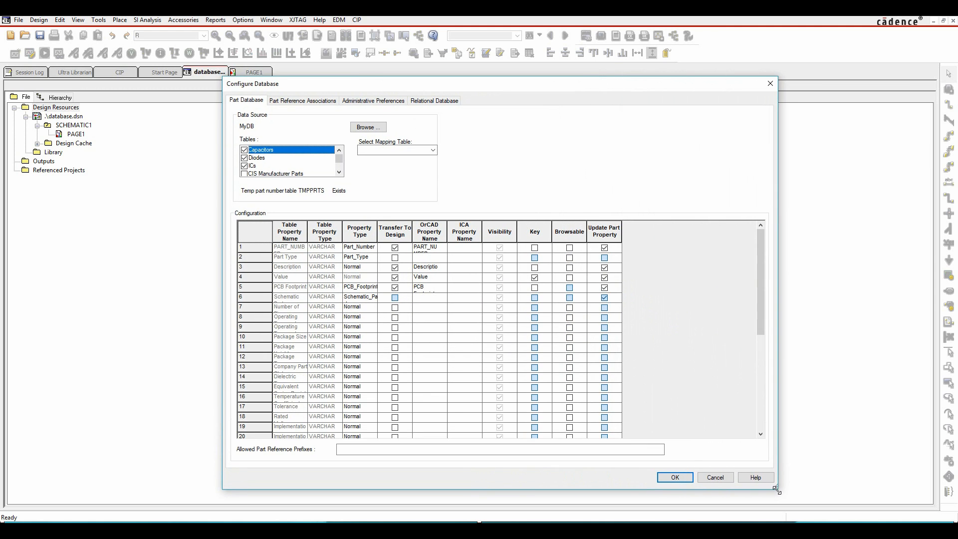
pyautogui.doubleClick(447, 233)
pyautogui.doubleClick(411, 229)
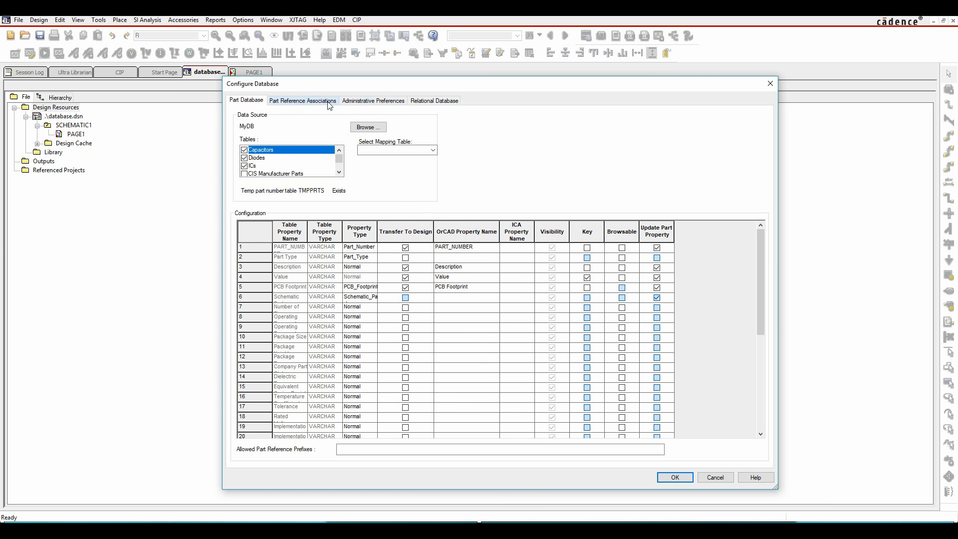
# Step: Replace the Part Not Present Display Value for design variants in the administrative preferences
pyautogui.click(322, 103)
pyautogui.click(357, 102)
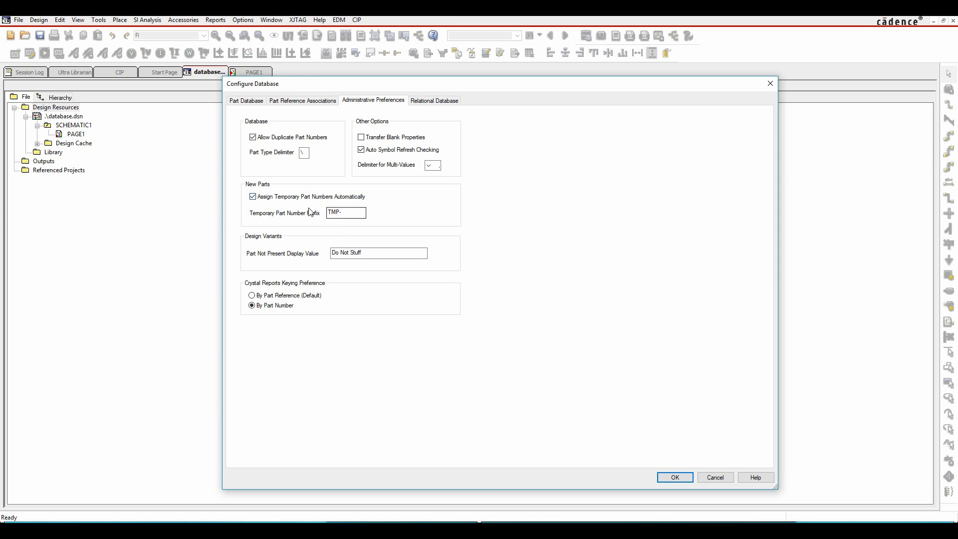
pyautogui.moveTo(379, 253); pyautogui.dragTo(305, 252)
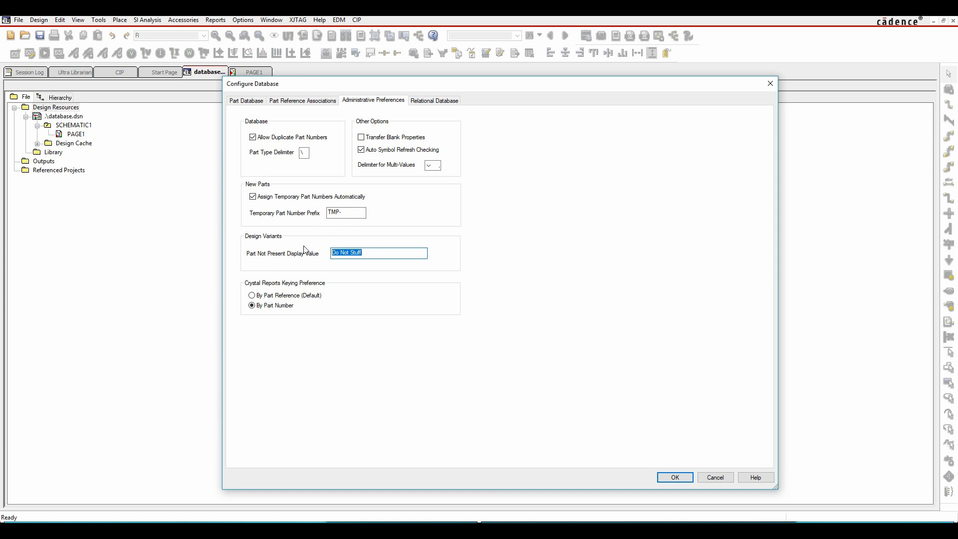
pyautogui.write('Not Fitted')
# Step: Set PART_NUMBER as the relational primary key for the Capacitors, Diodes and ICs tables
pyautogui.click(433, 101)
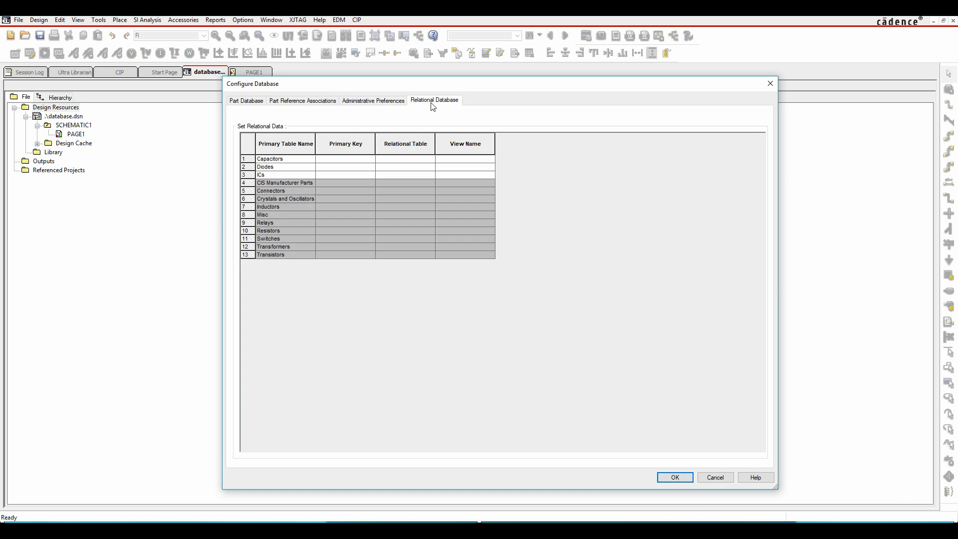
pyautogui.click(341, 159)
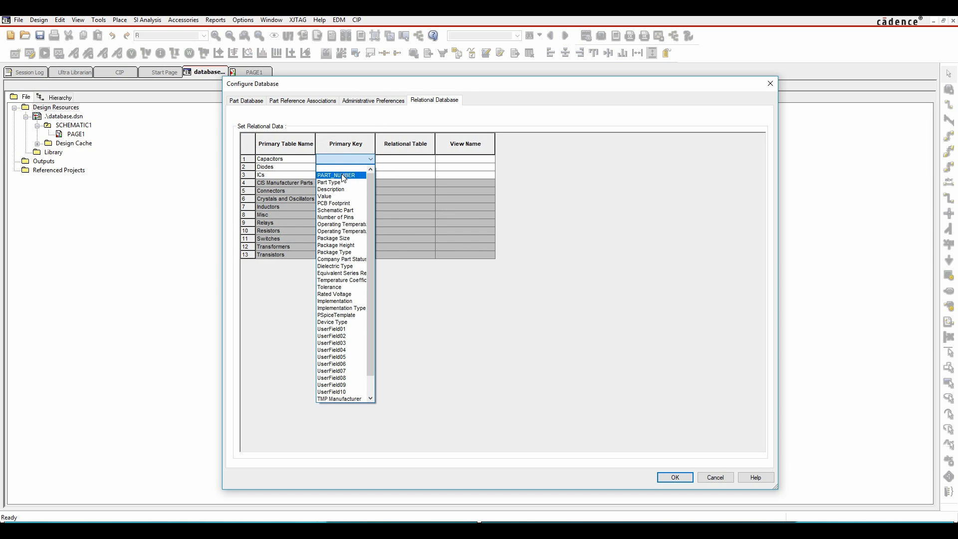
pyautogui.click(340, 173)
pyautogui.click(339, 167)
pyautogui.click(337, 180)
pyautogui.click(336, 175)
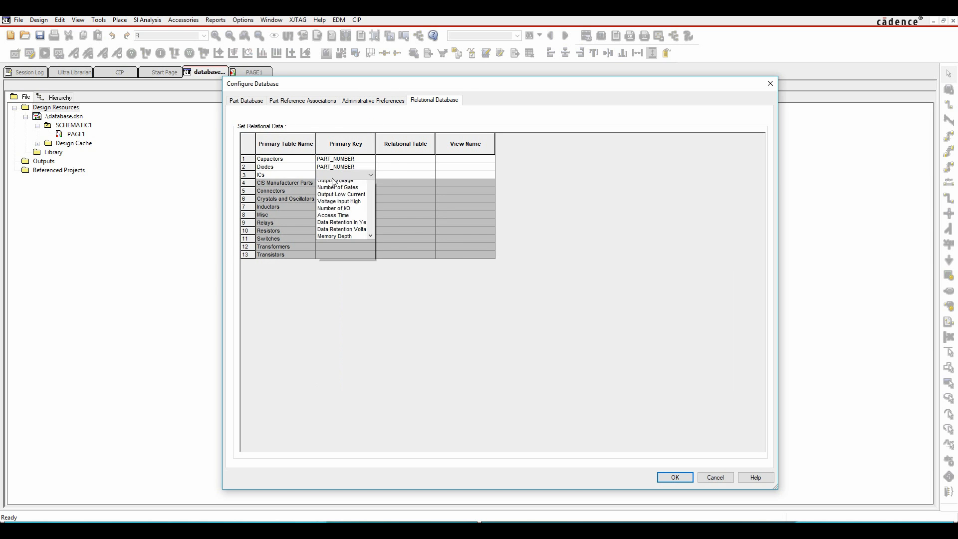
pyautogui.click(336, 191)
# Step: Assign CIS Manufacturer Parts as the relational table for Capacitors, Diodes and ICs, and accept the database configuration
pyautogui.click(396, 160)
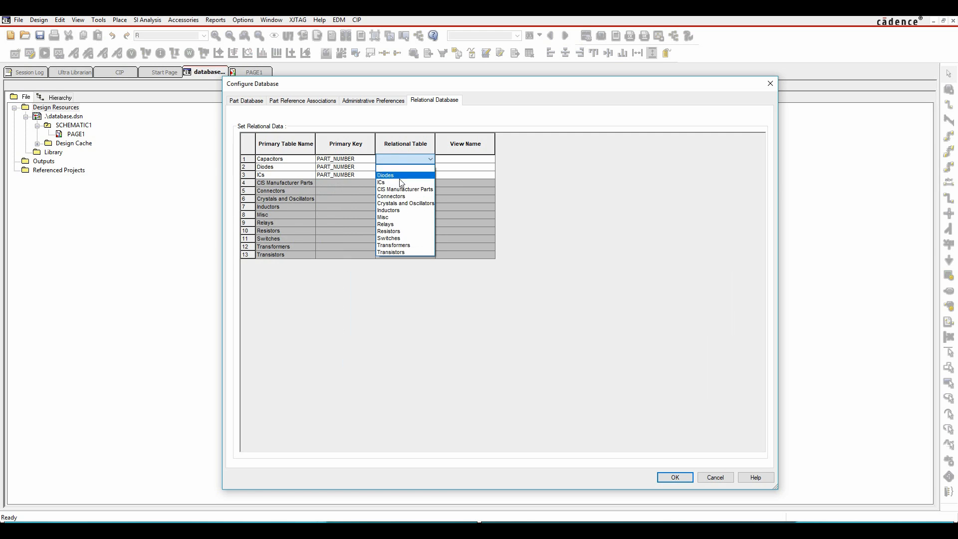
pyautogui.click(403, 190)
pyautogui.click(400, 166)
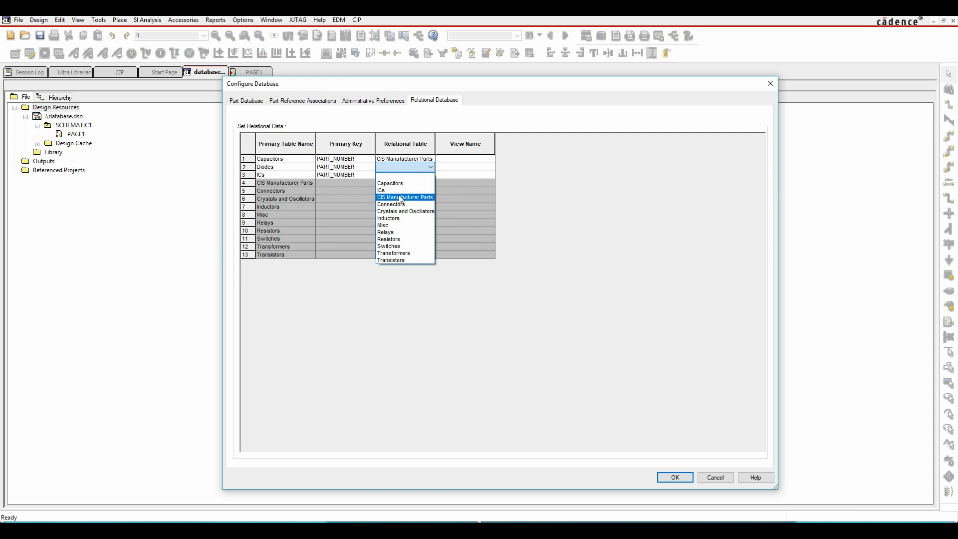
pyautogui.click(399, 197)
pyautogui.click(395, 174)
pyautogui.click(398, 205)
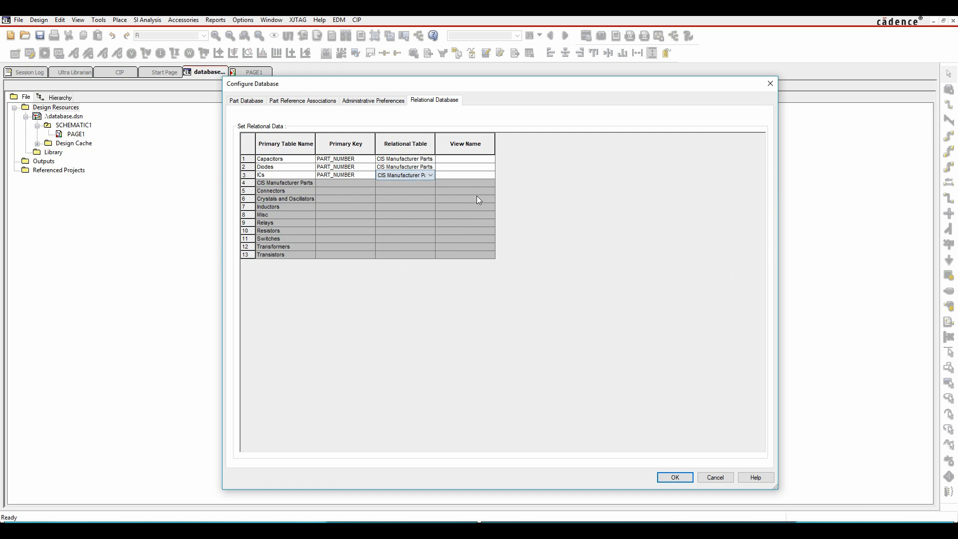
pyautogui.click(677, 478)
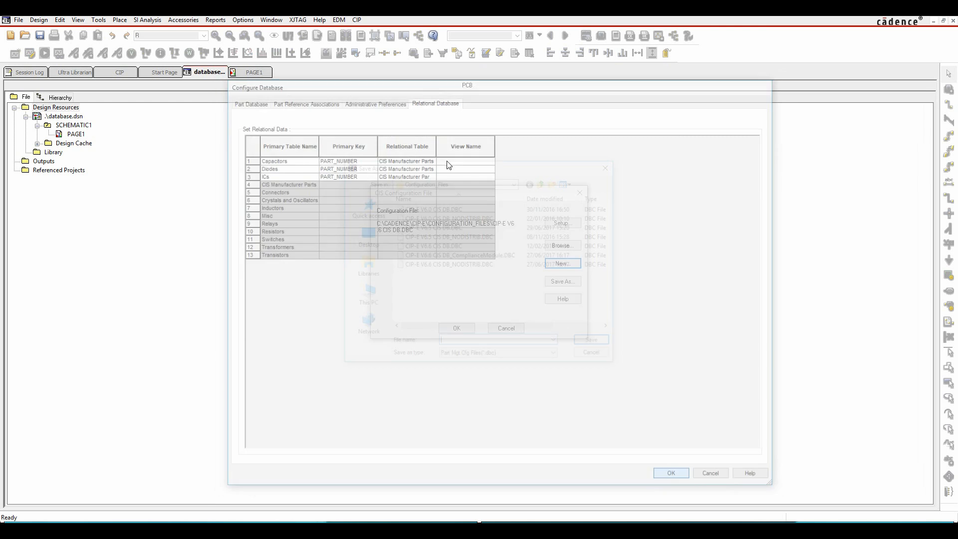
# Step: Save the configuration file as mydb in C:\Working\CISQuickStart and accept it as the active CIS configuration
pyautogui.click(515, 182)
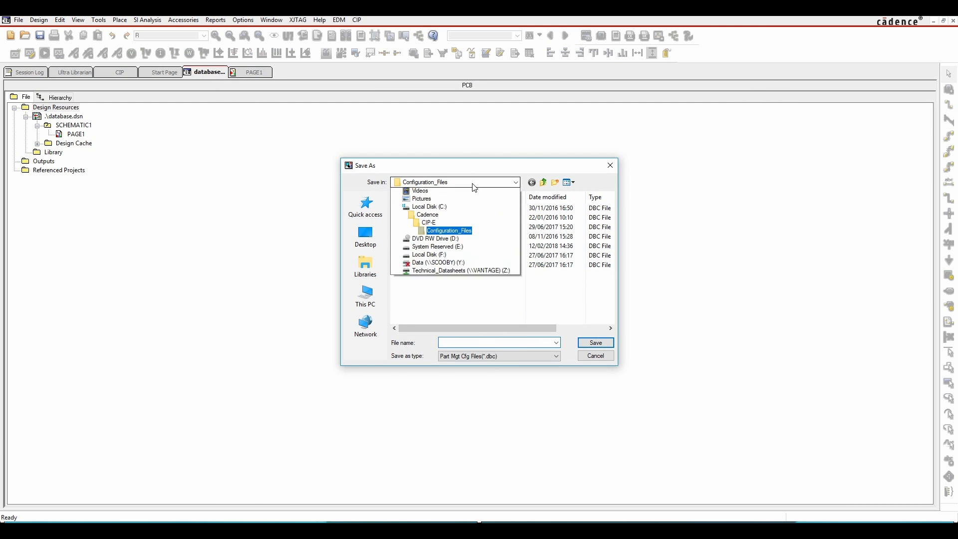
pyautogui.click(429, 304)
pyautogui.scroll(-4, 429, 301)
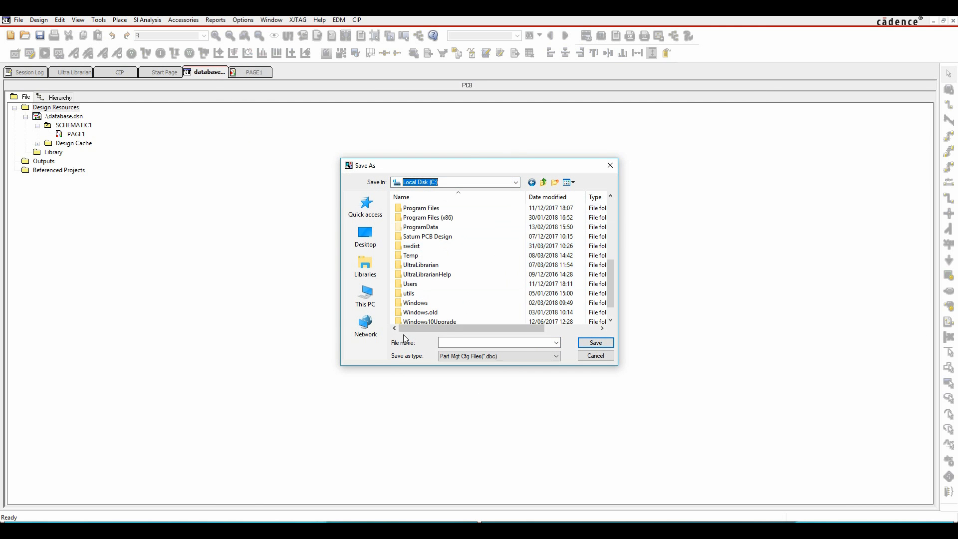
pyautogui.doubleClick(416, 312)
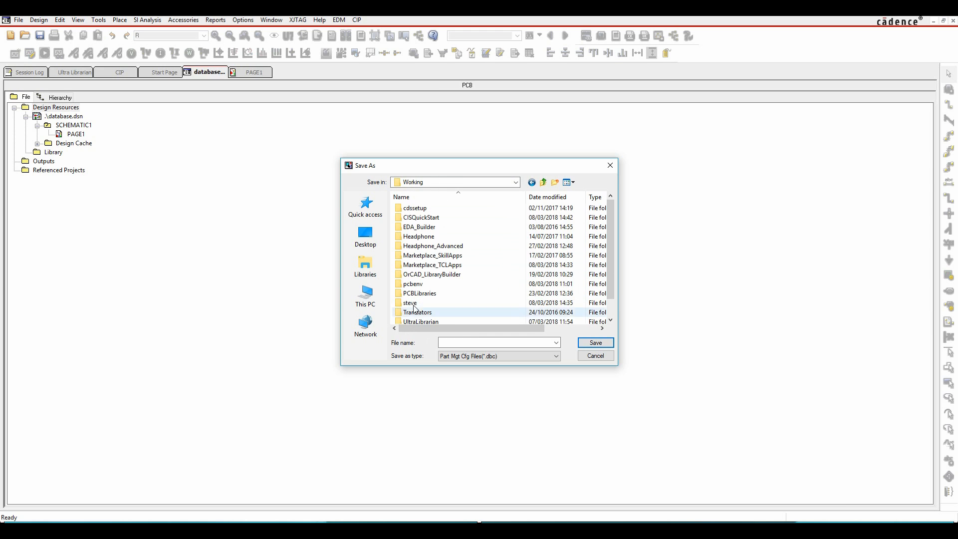
pyautogui.doubleClick(418, 223)
pyautogui.click(464, 339)
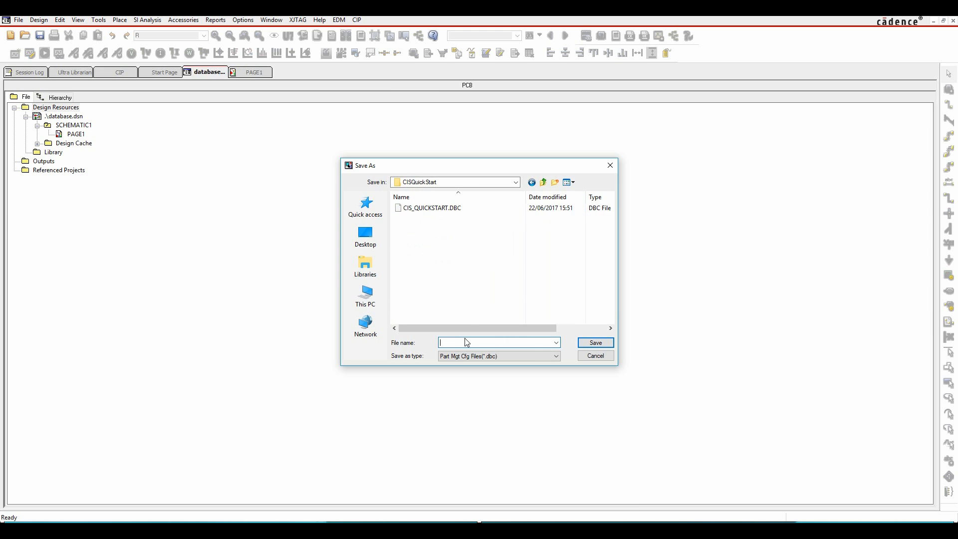
pyautogui.write('mydb')
pyautogui.click(593, 345)
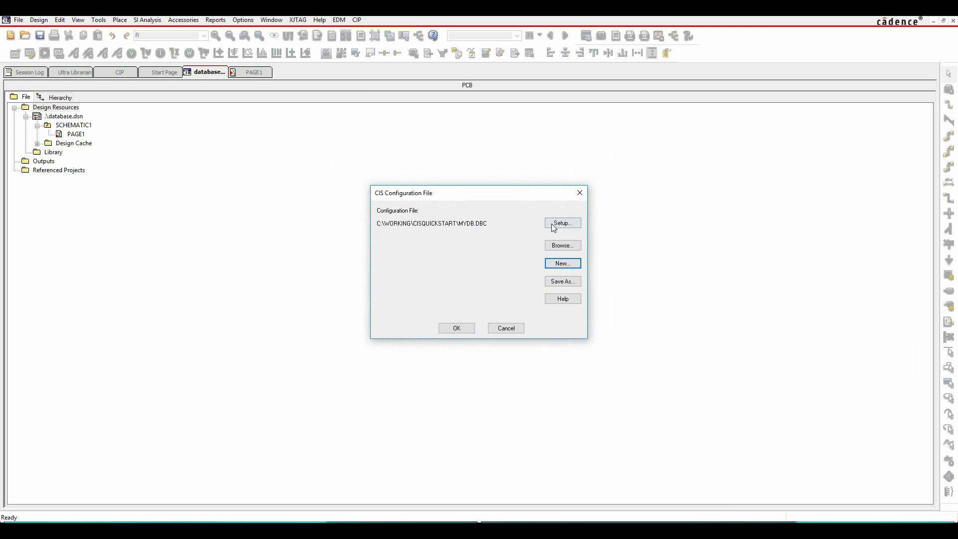
pyautogui.click(456, 328)
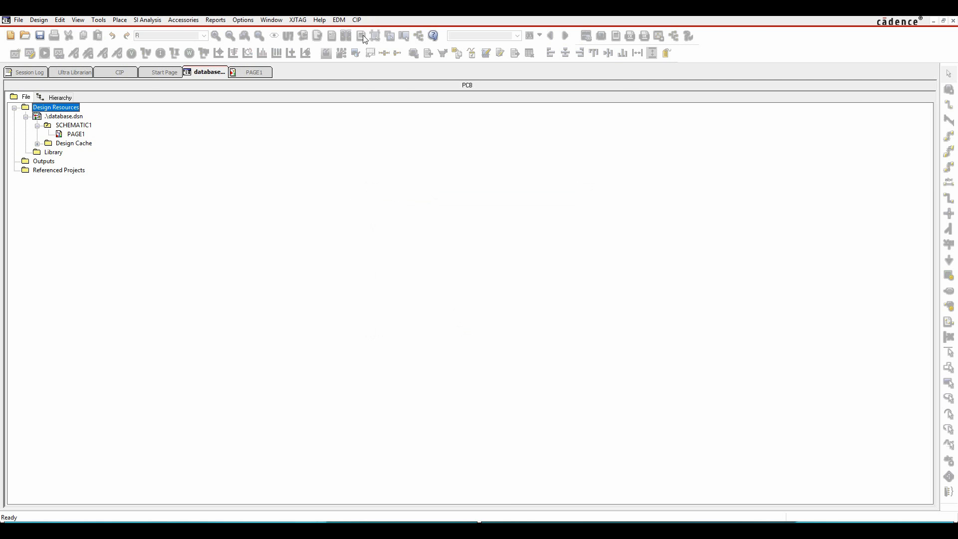
# Step: Open the CIS Explorer for placing a database part on schematic PAGE1
pyautogui.click(250, 76)
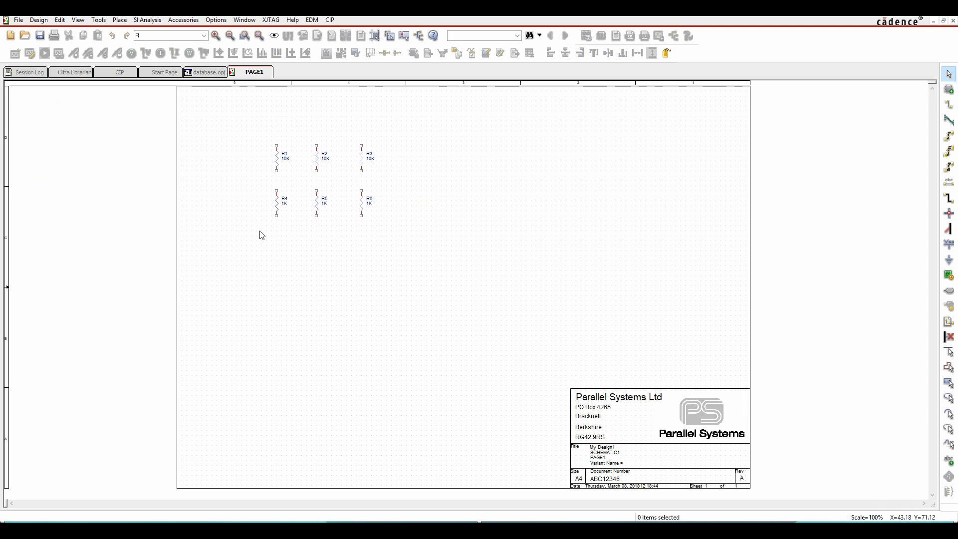
pyautogui.click(120, 20)
pyautogui.click(141, 81)
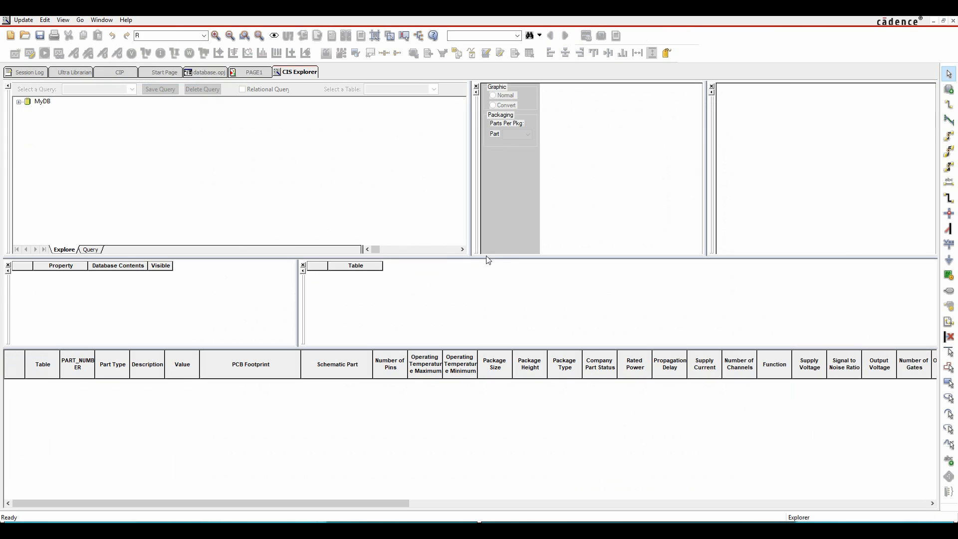
# Step: Browse MyDB to the 0402 SMD ceramic capacitors and examine the 270 pF part's symbol, footprint and manufacturer data
pyautogui.click(20, 102)
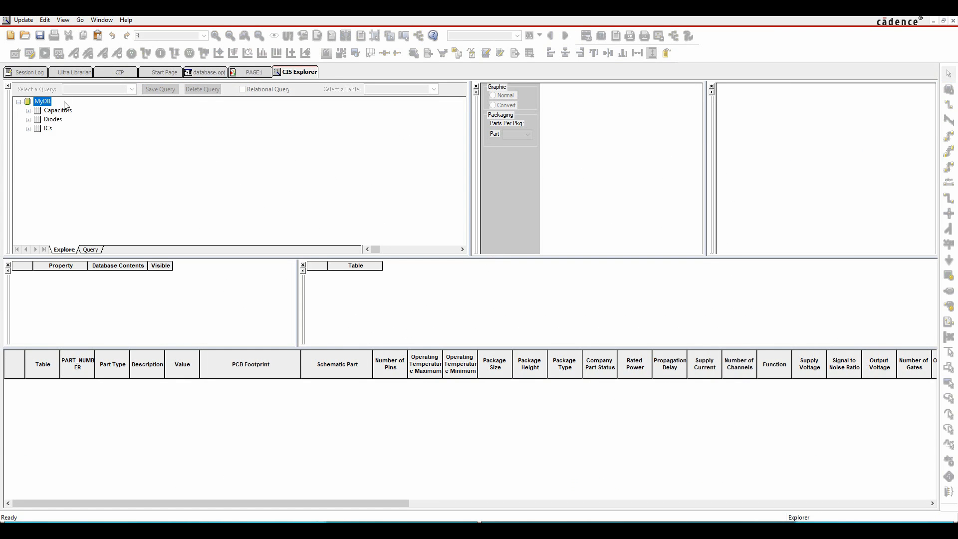
pyautogui.click(28, 128)
pyautogui.click(28, 119)
pyautogui.click(28, 111)
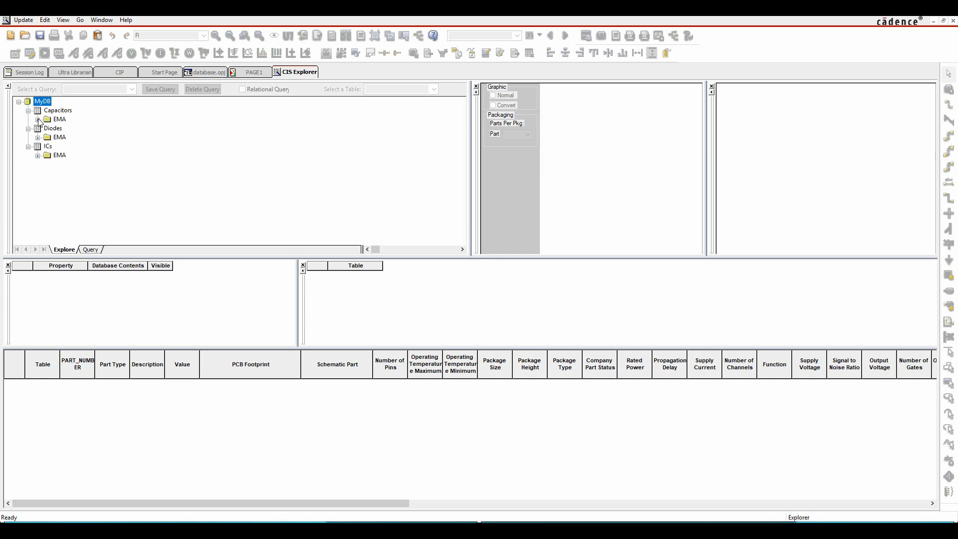
pyautogui.click(37, 120)
pyautogui.click(48, 137)
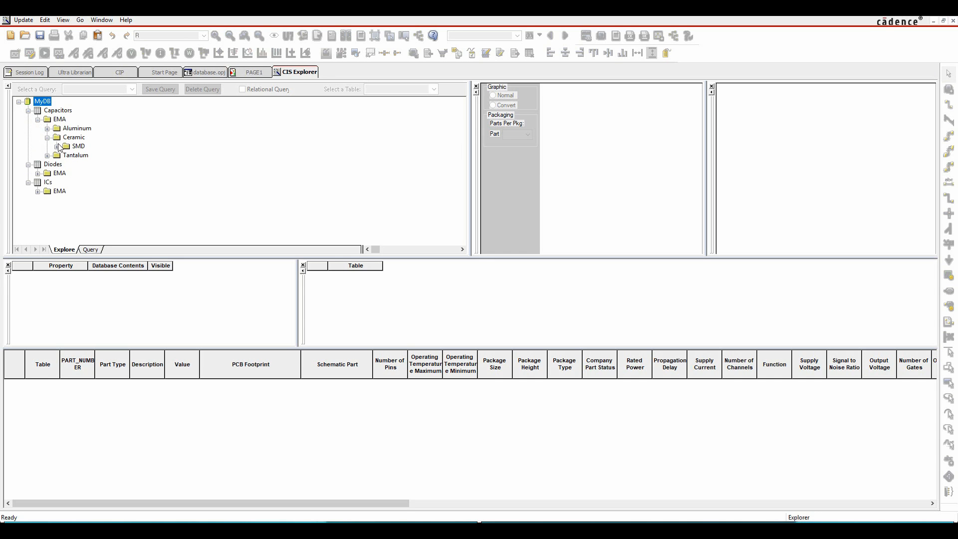
pyautogui.click(56, 146)
pyautogui.click(88, 164)
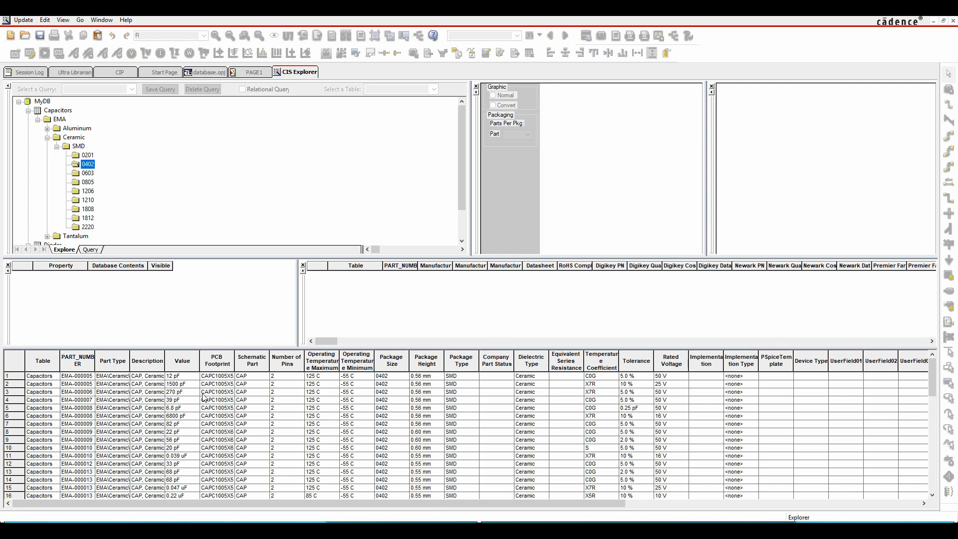
pyautogui.click(203, 394)
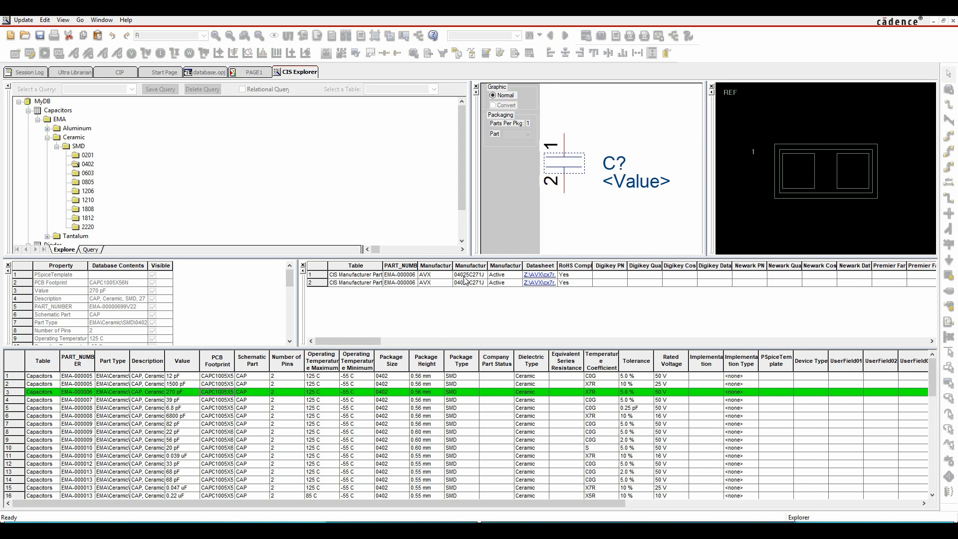